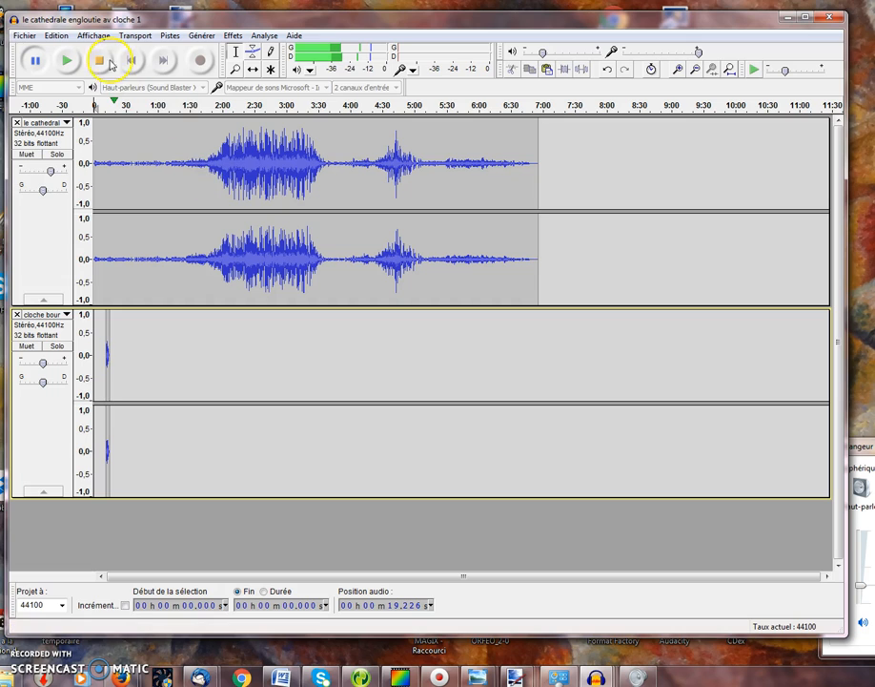
Mute the "cloche bour" bell track and play the opening of the cathedral track on its own, pausing and stopping after about 15 seconds
{"action": "left_click", "coordinate": [99, 60]}
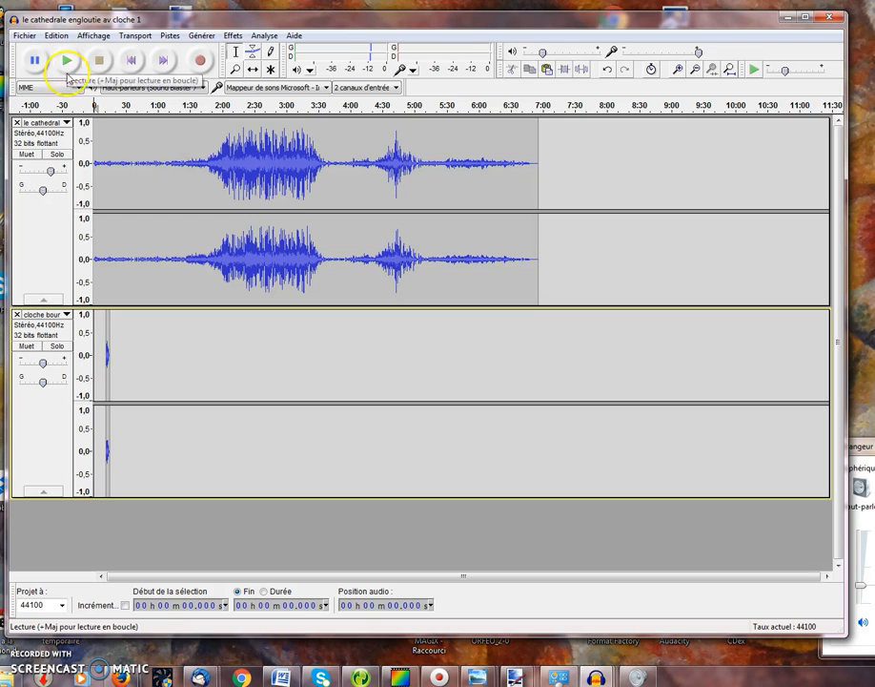
{"action": "left_click", "coordinate": [27, 346]}
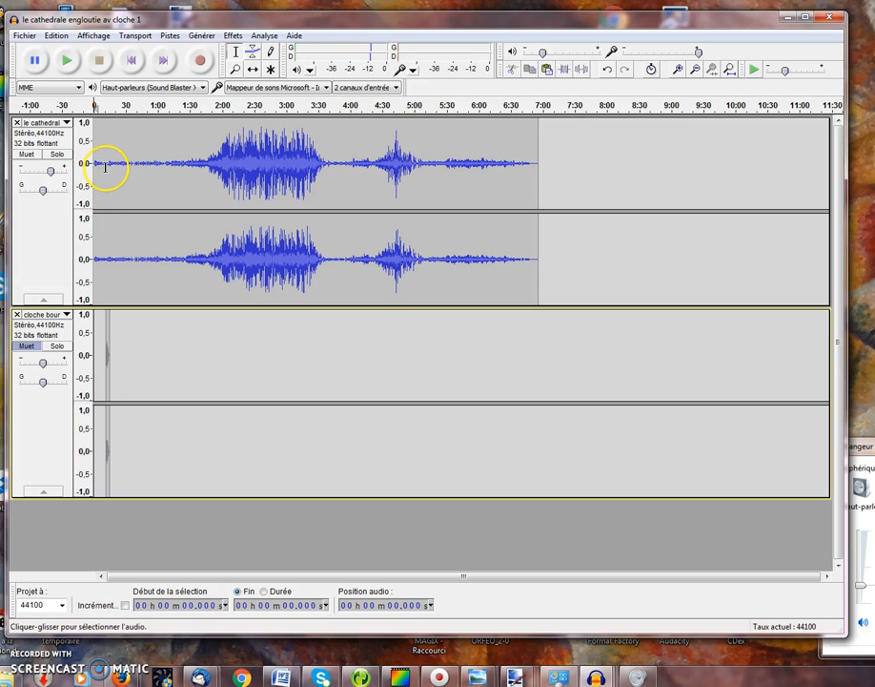
{"action": "left_click", "coordinate": [67, 61]}
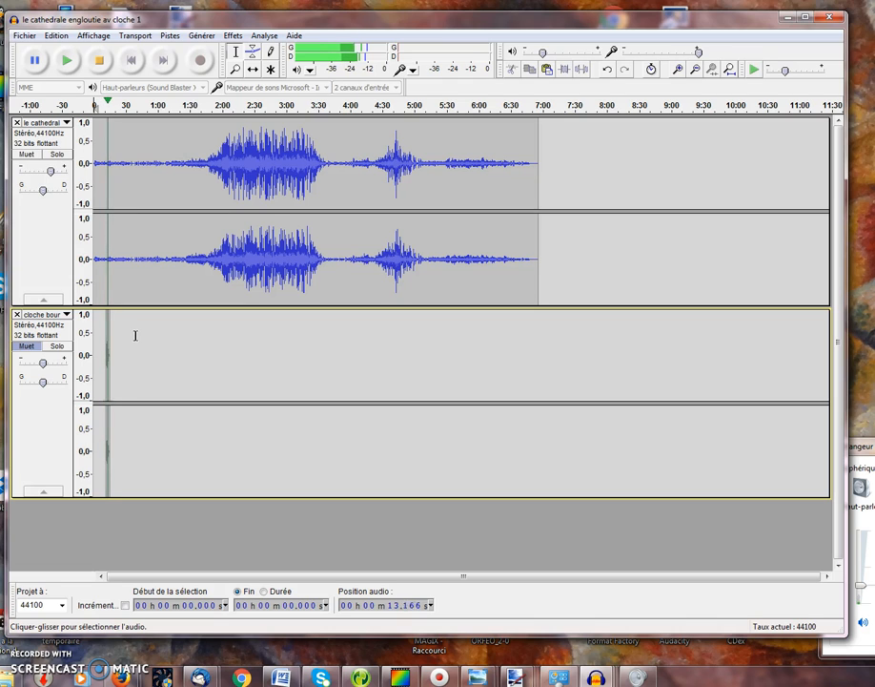
{"action": "left_click", "coordinate": [35, 61]}
{"action": "left_click", "coordinate": [38, 62]}
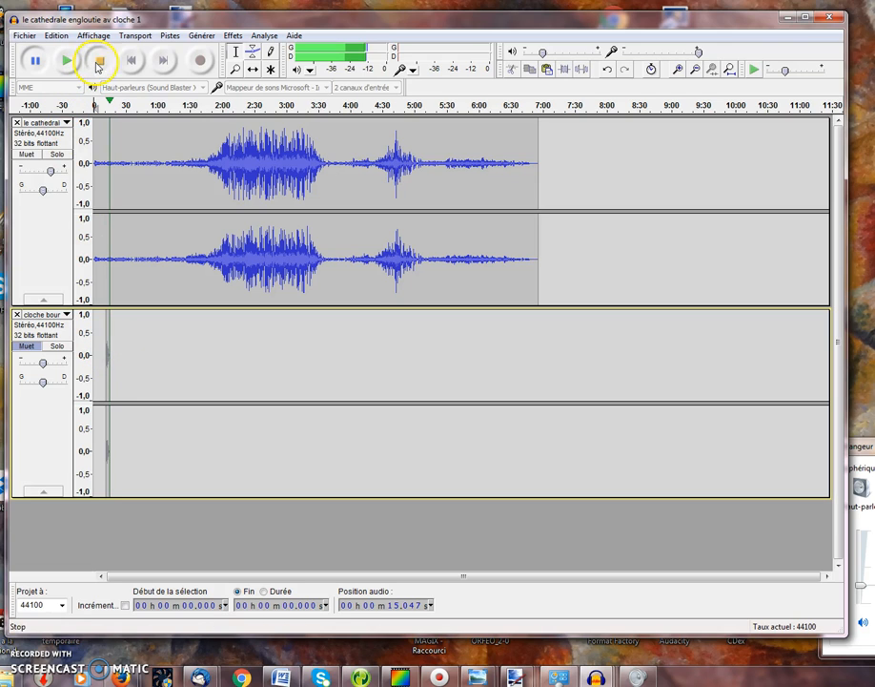
{"action": "left_click", "coordinate": [98, 60]}
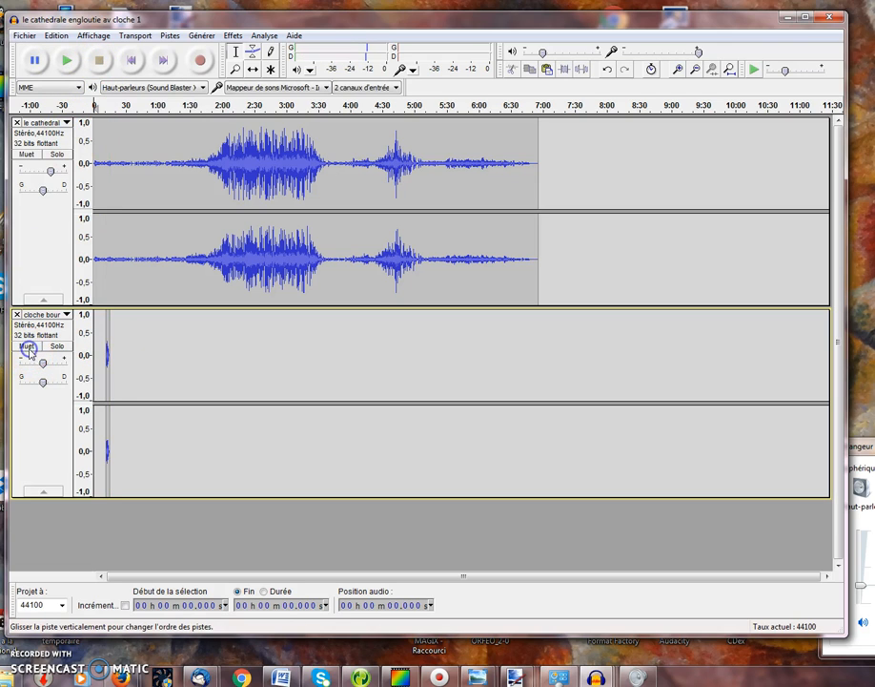
Unmute the bell track and play the opening of both tracks together, stopping after about 20 seconds
{"action": "left_click", "coordinate": [68, 63]}
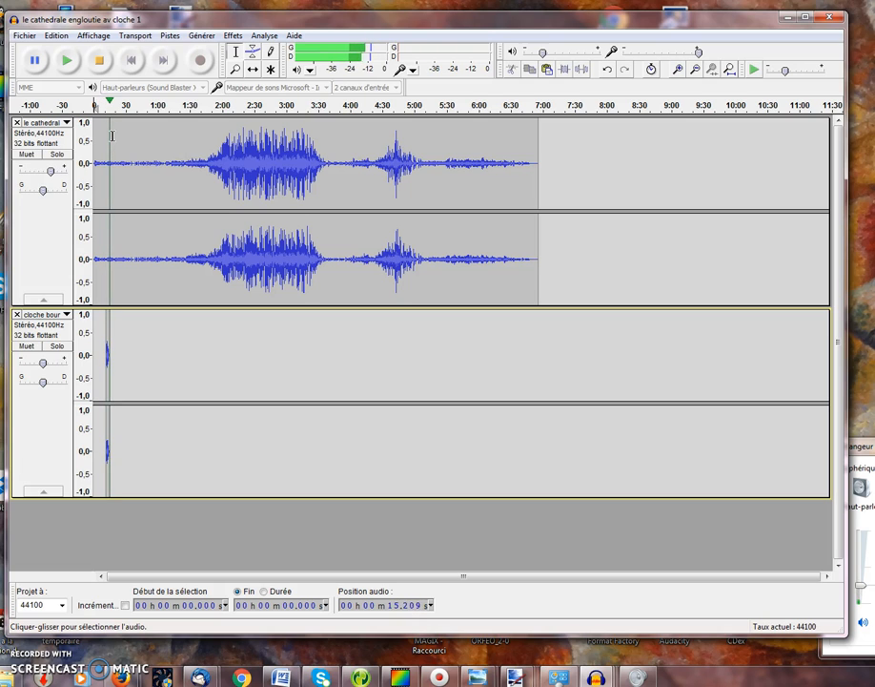
{"action": "left_click", "coordinate": [32, 63]}
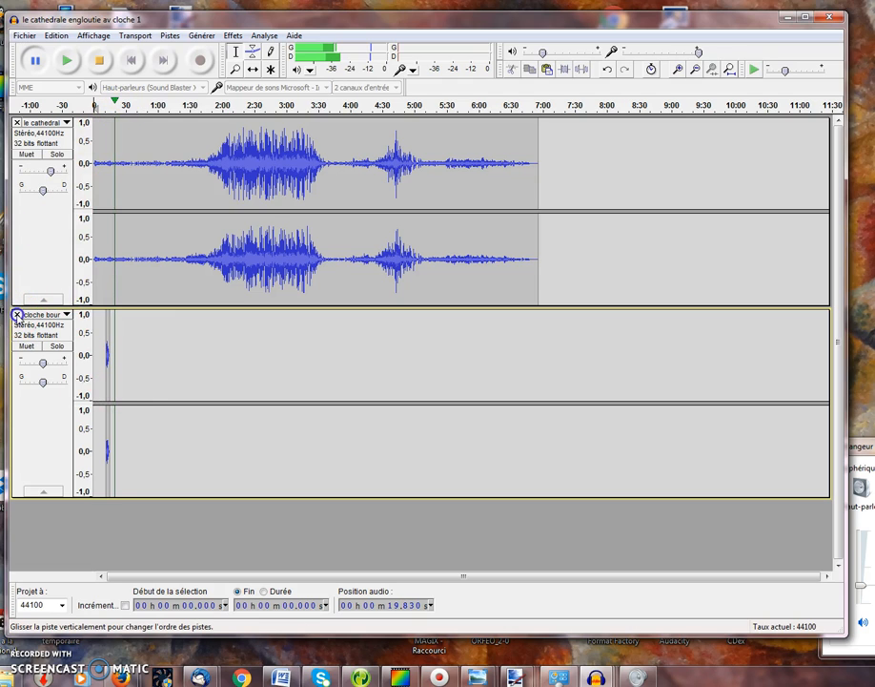
{"action": "left_click", "coordinate": [99, 60]}
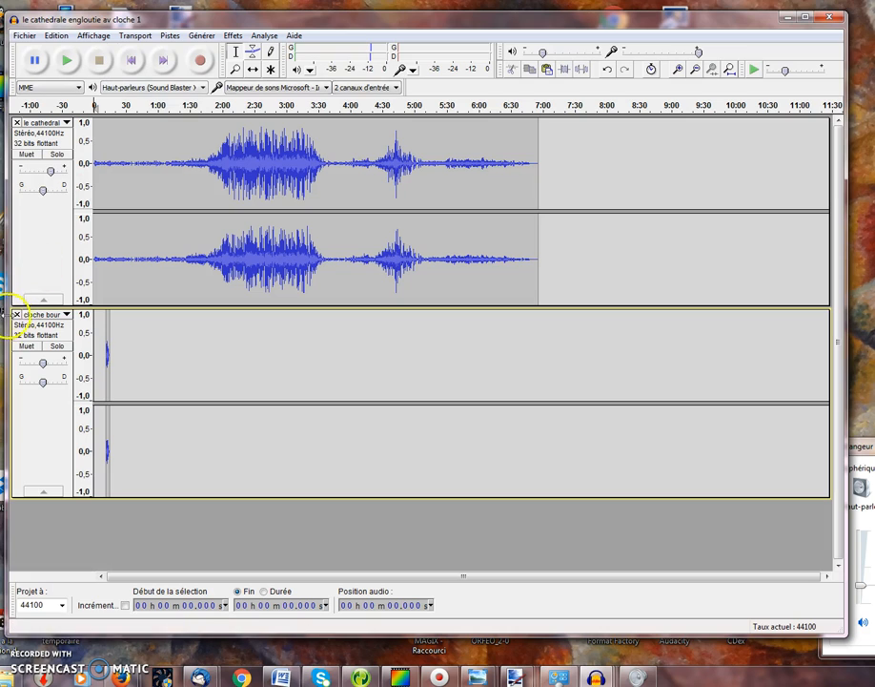
Remove the bell track from the cathedral project and switch to the "cloche bourdon" project window
{"action": "left_click", "coordinate": [16, 314]}
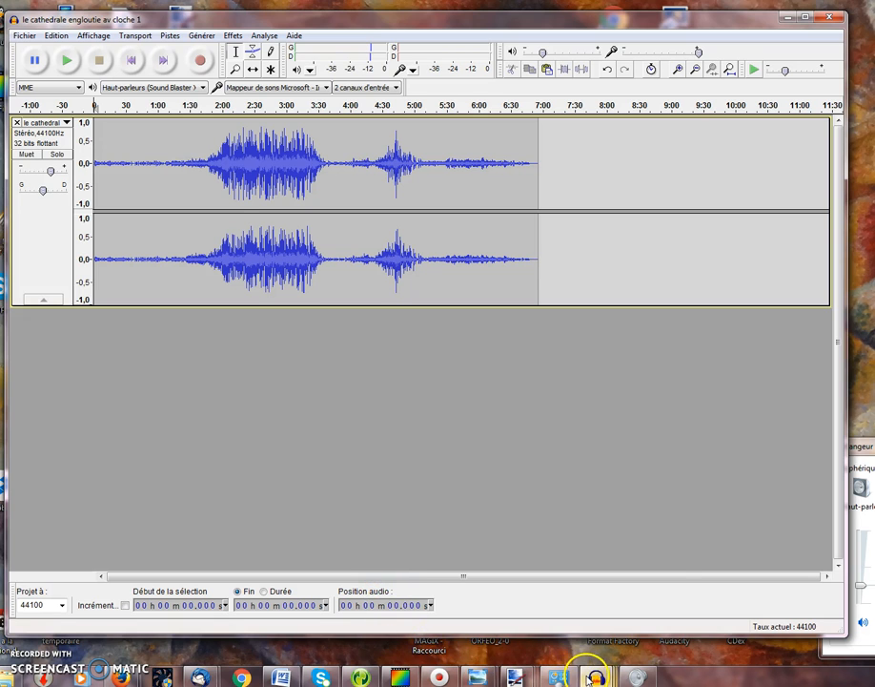
{"action": "mouse_move", "coordinate": [596, 674]}
{"action": "left_click", "coordinate": [618, 583]}
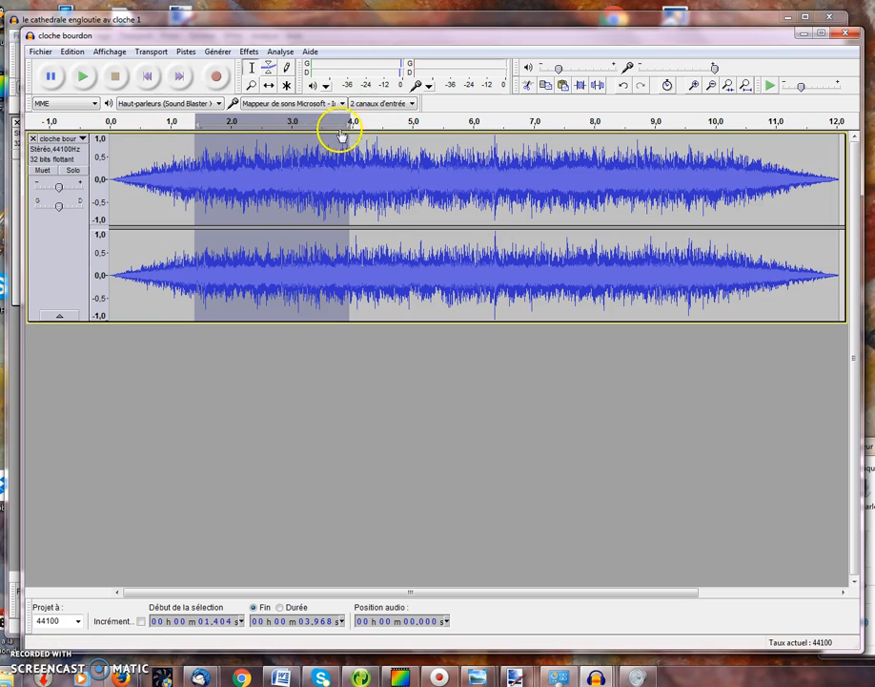
Clear the selection and play the bell recording from its beginning
{"action": "left_click", "coordinate": [134, 216]}
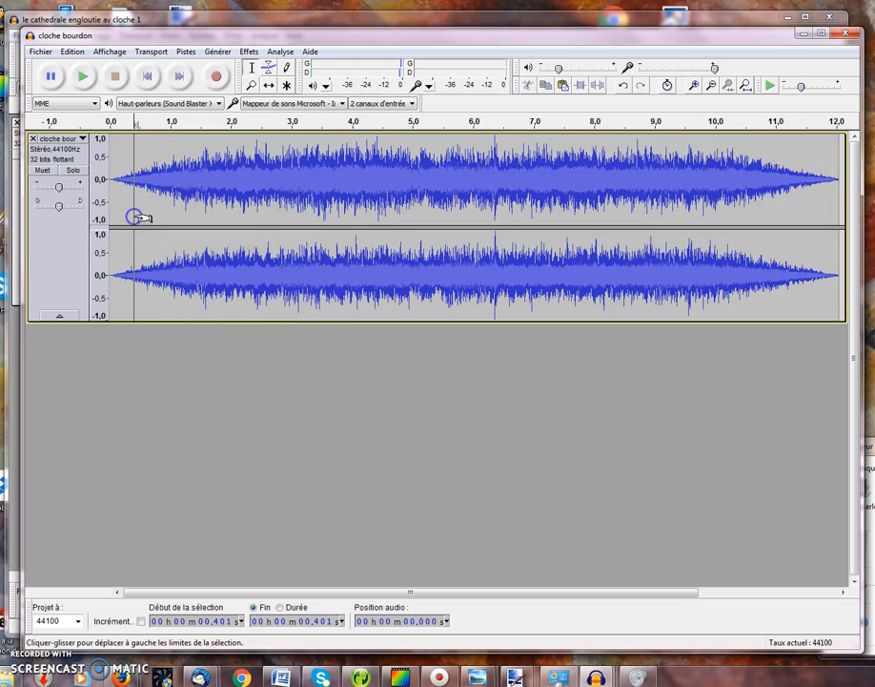
{"action": "left_click", "coordinate": [110, 153]}
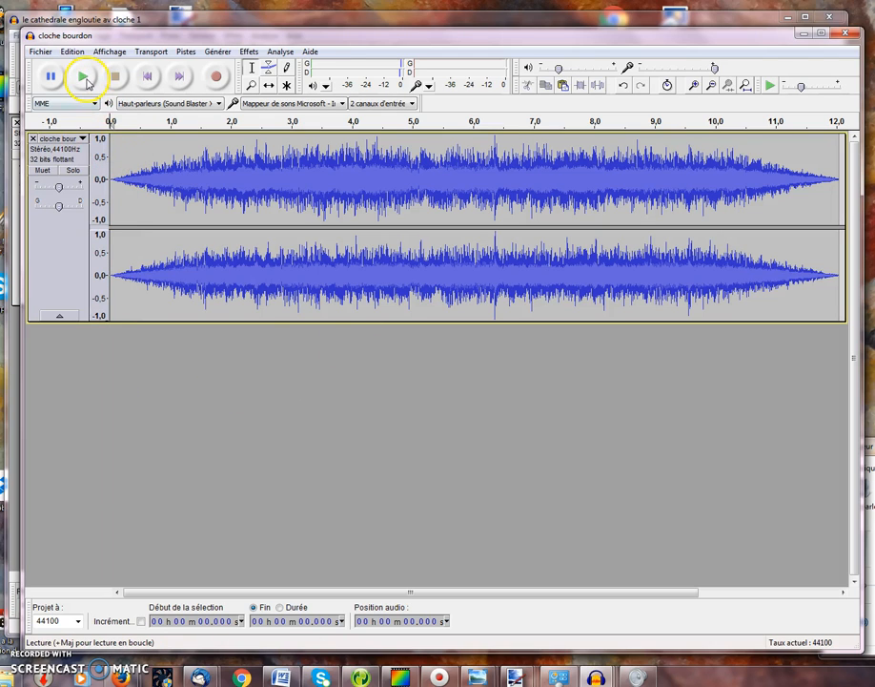
{"action": "left_click", "coordinate": [84, 77]}
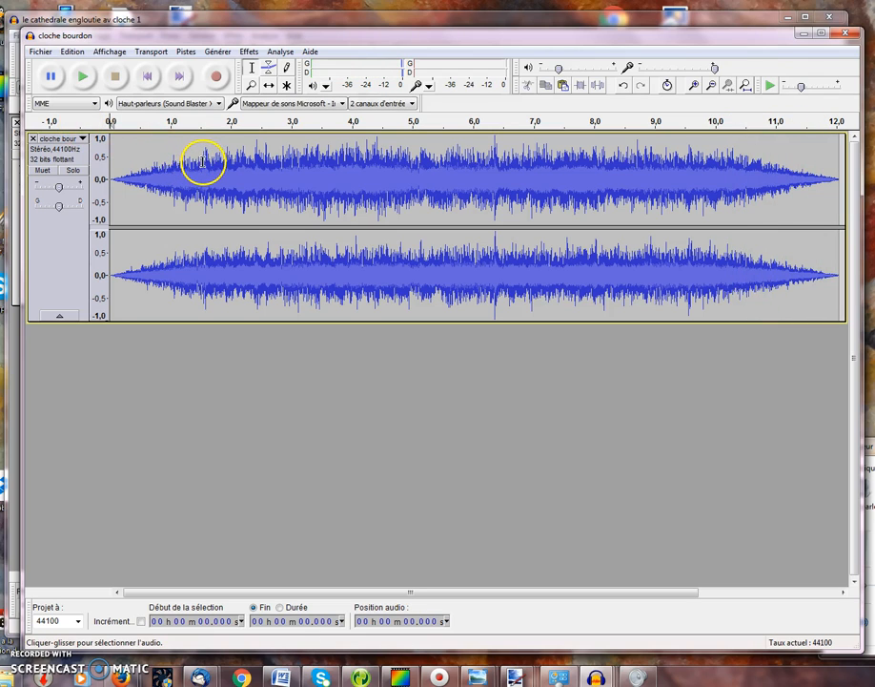
Select the bell passage from about 1.414 s to 4.021 s, adjusting the selection's start while listening to it
{"action": "left_click_drag", "start_coordinate": [206, 162], "coordinate": [350, 162]}
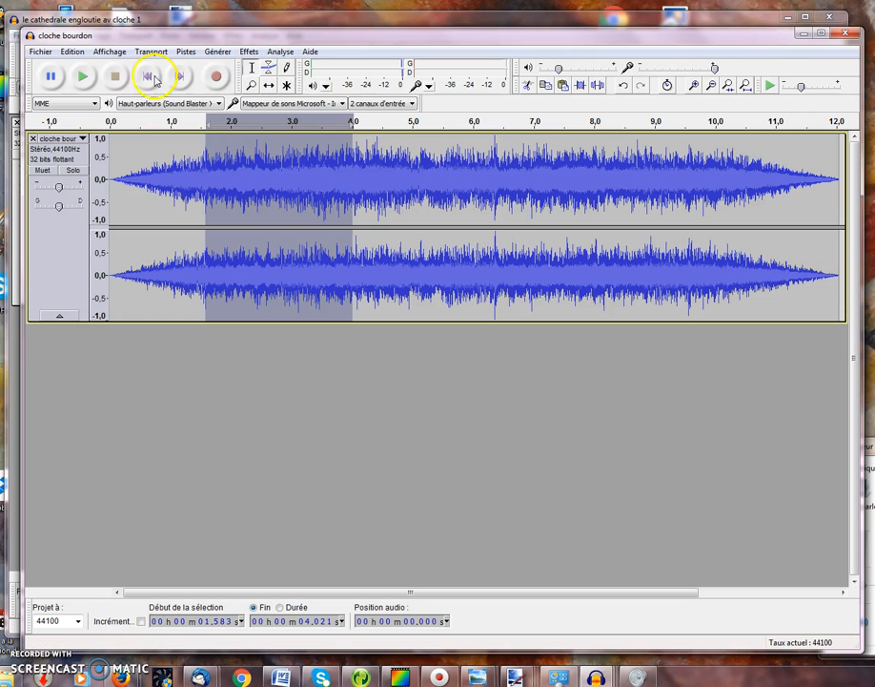
{"action": "left_click", "coordinate": [83, 78]}
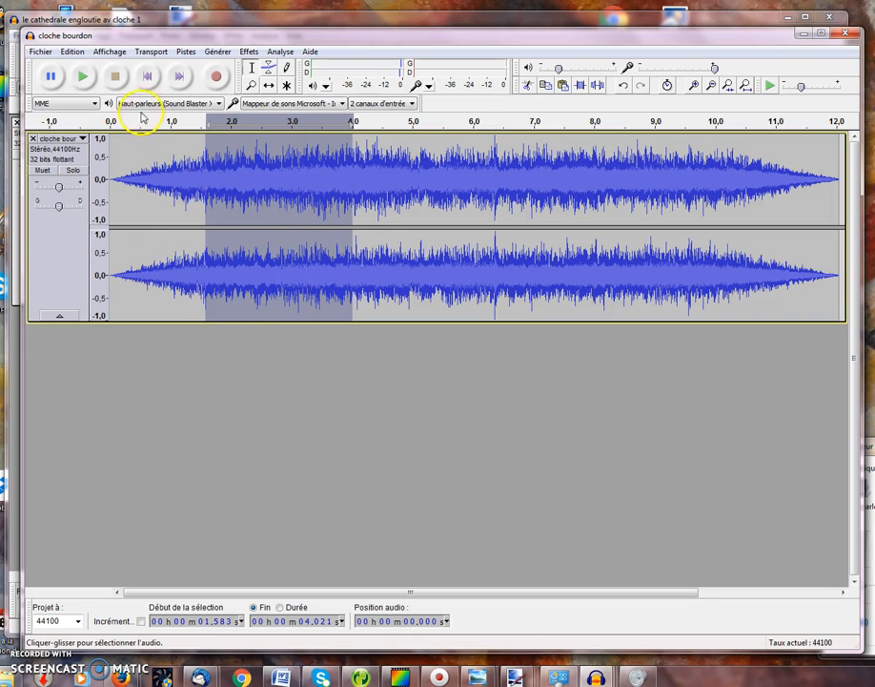
{"action": "left_click", "coordinate": [209, 148]}
{"action": "left_click_drag", "start_coordinate": [209, 148], "coordinate": [190, 144]}
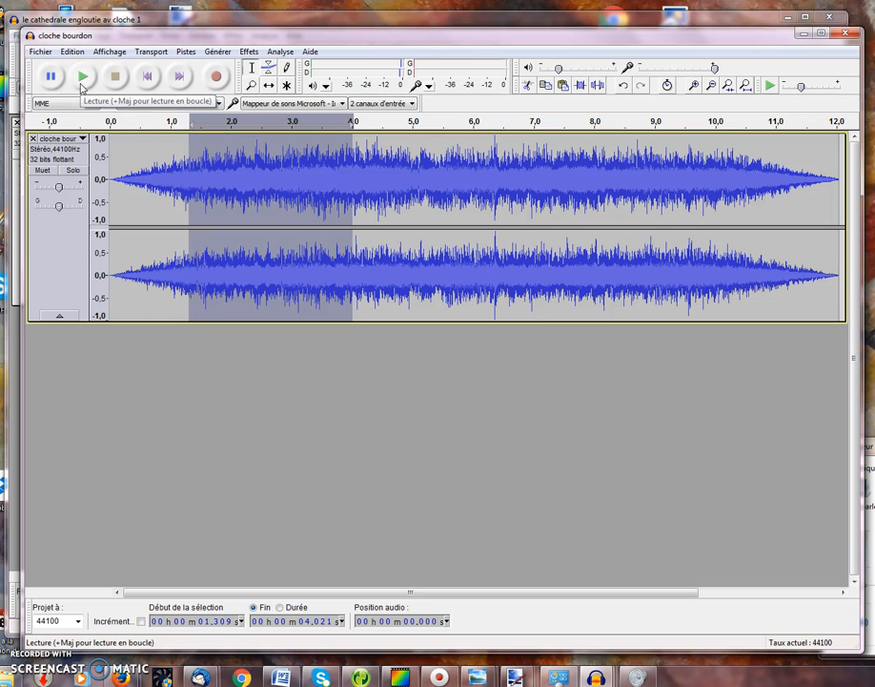
{"action": "left_click", "coordinate": [82, 82]}
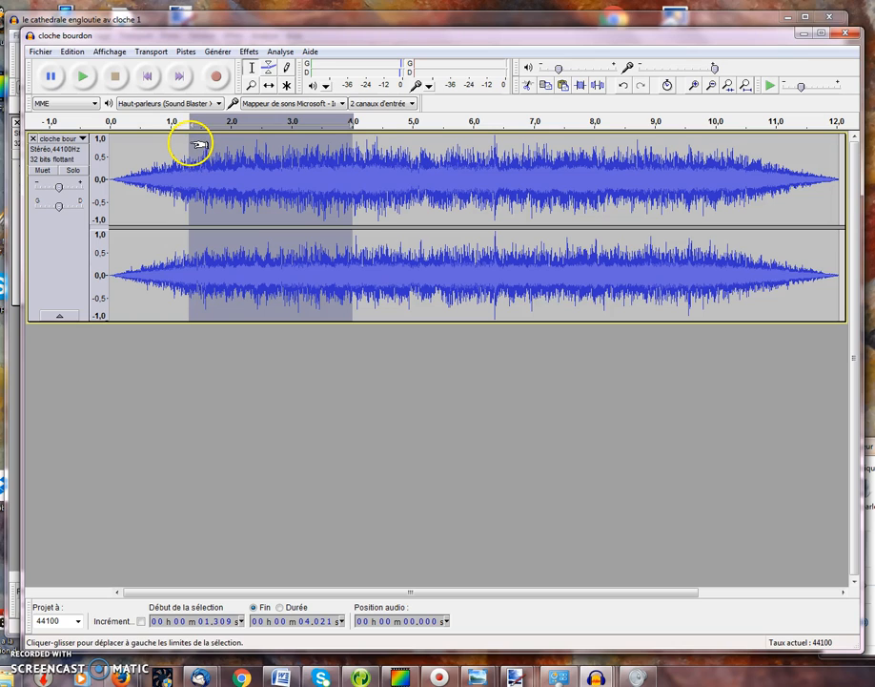
{"action": "left_click_drag", "start_coordinate": [192, 141], "coordinate": [196, 142]}
{"action": "left_click", "coordinate": [82, 77]}
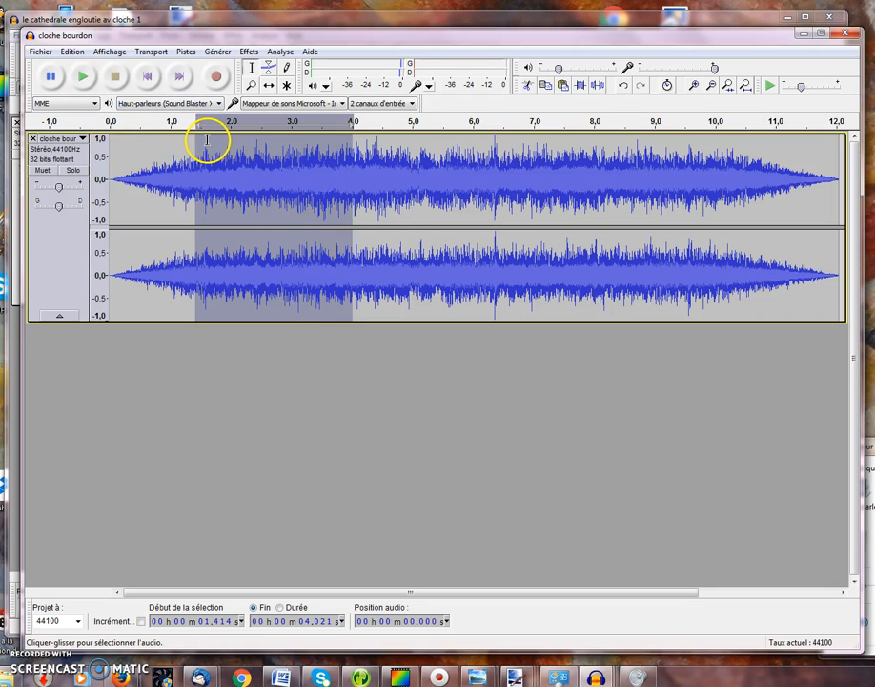
Copy the selected bell passage, paste it into a new project and play it
{"action": "left_click", "coordinate": [71, 53]}
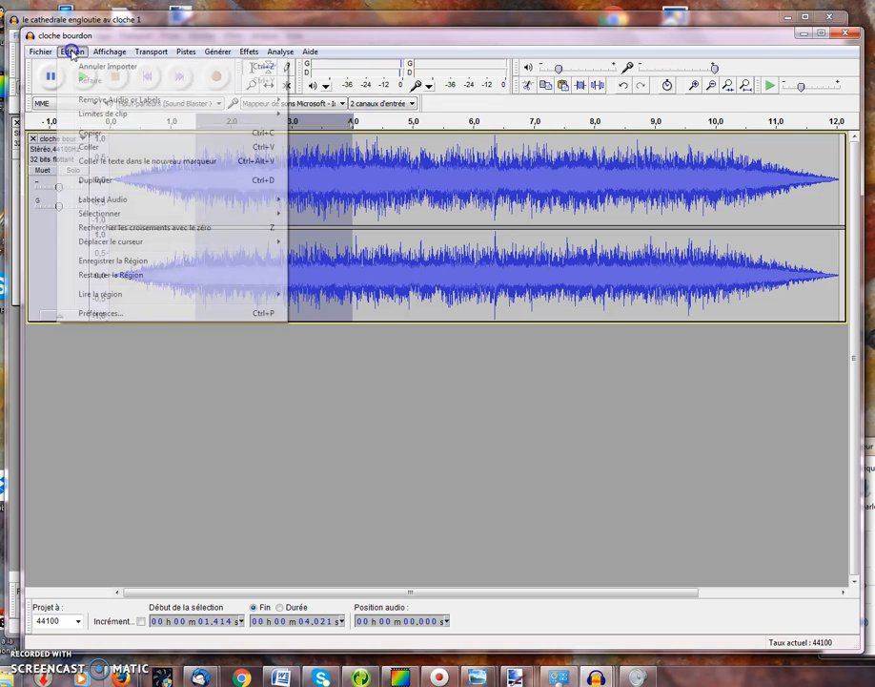
{"action": "left_click", "coordinate": [110, 134]}
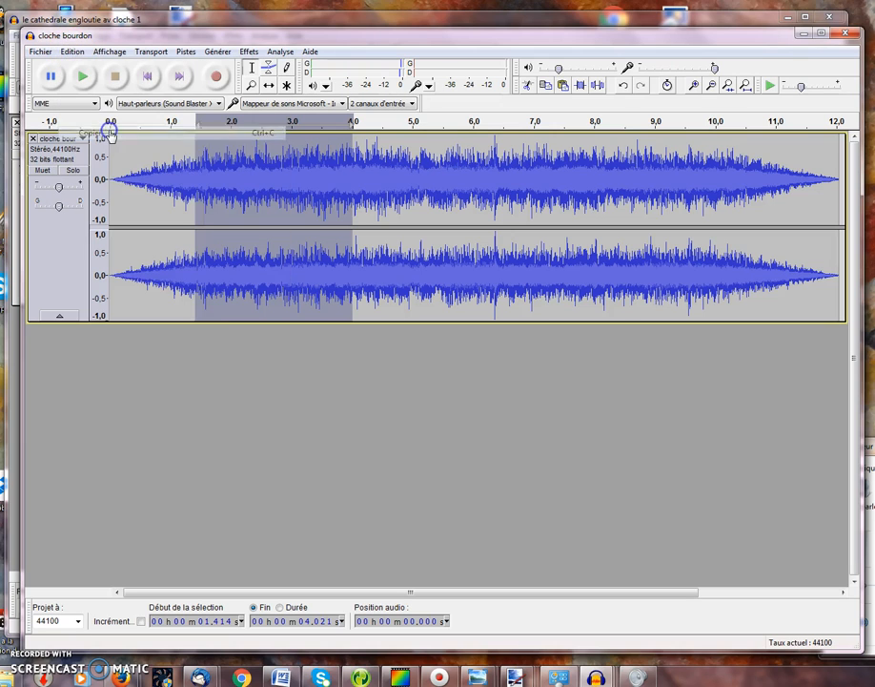
{"action": "left_click", "coordinate": [42, 51]}
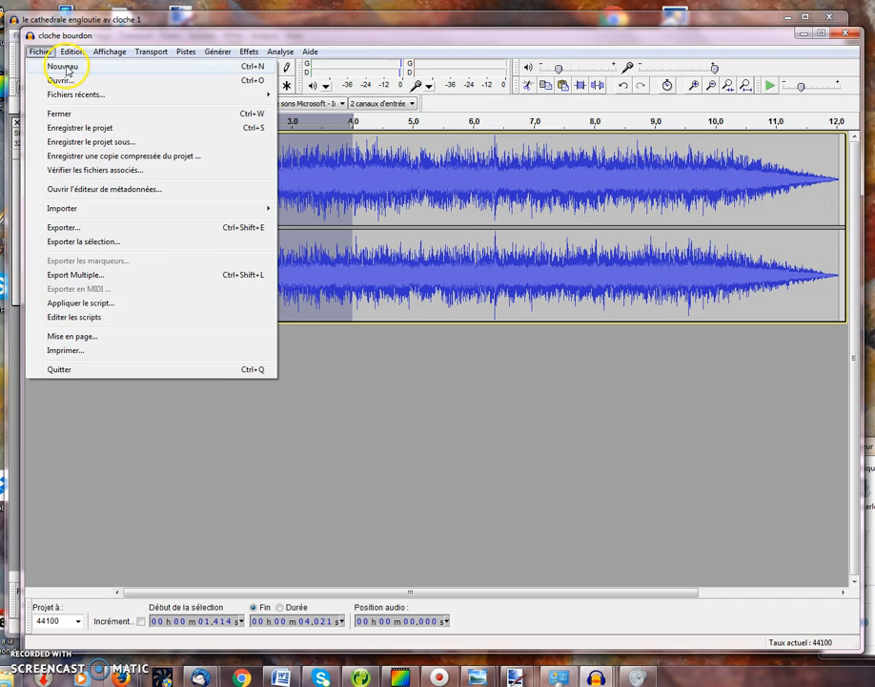
{"action": "left_click", "coordinate": [63, 67]}
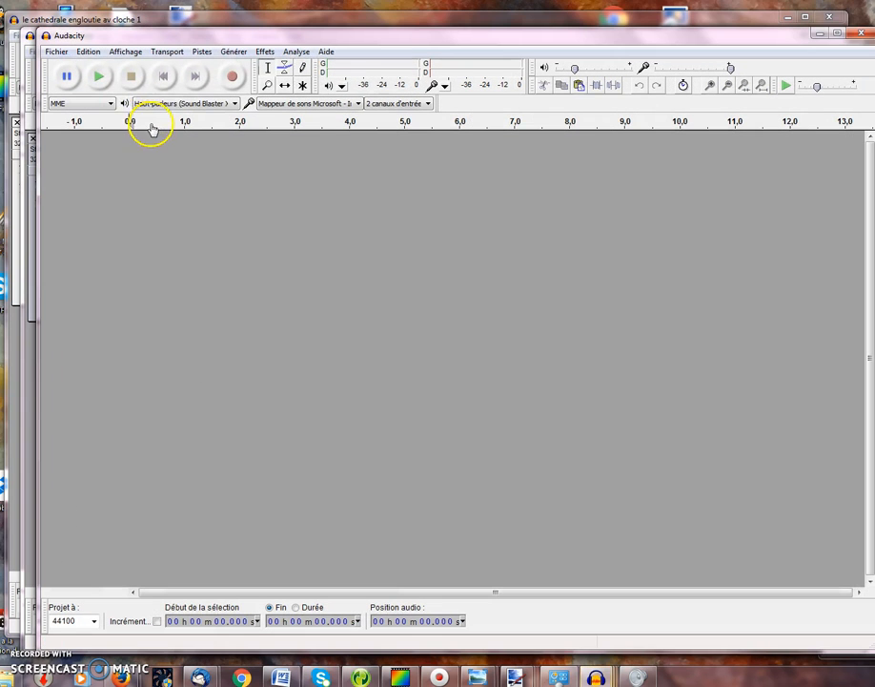
{"action": "left_click", "coordinate": [87, 53]}
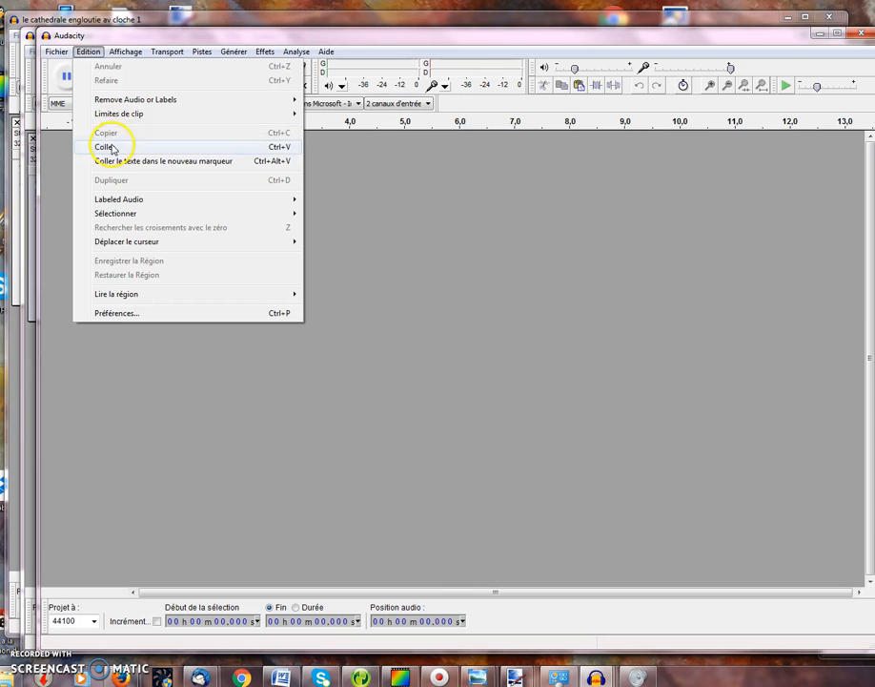
{"action": "left_click", "coordinate": [108, 147]}
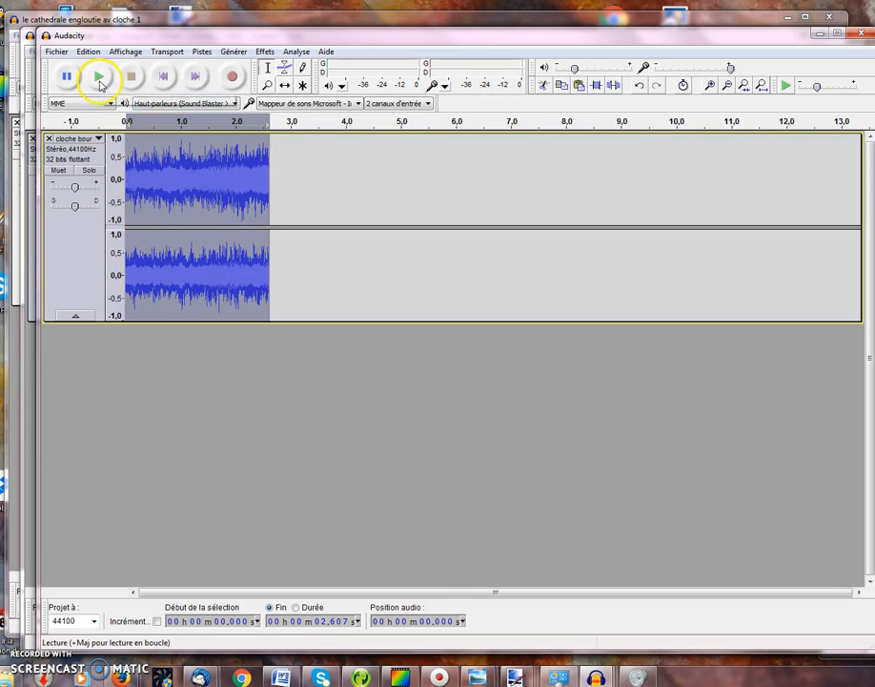
{"action": "left_click", "coordinate": [99, 78]}
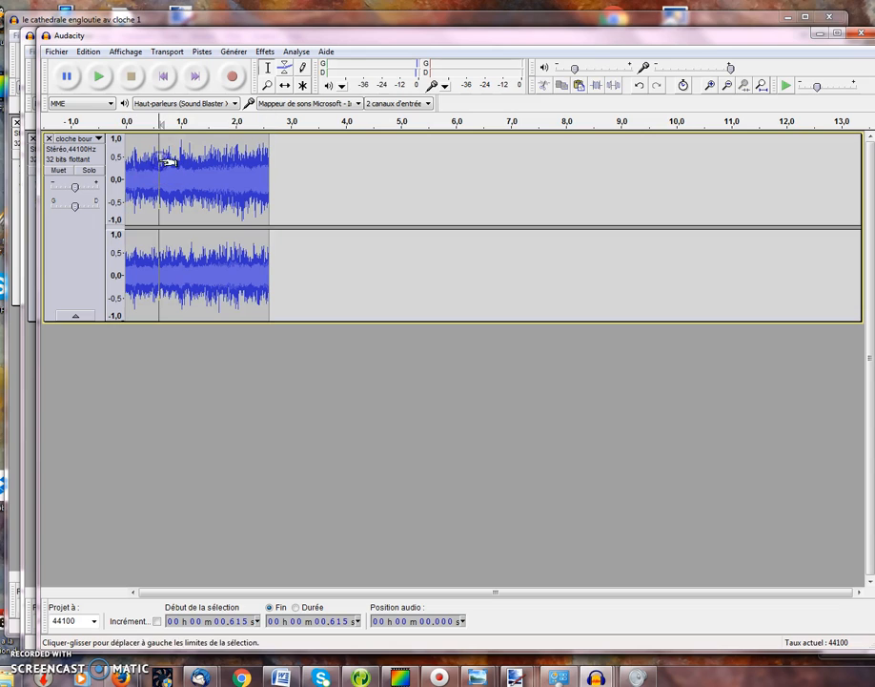
Apply a fade-in (Fondre en ouverture) to about the first 0.65 s of the pasted bell clip
{"action": "left_click", "coordinate": [126, 157]}
{"action": "left_click_drag", "start_coordinate": [126, 157], "coordinate": [162, 156]}
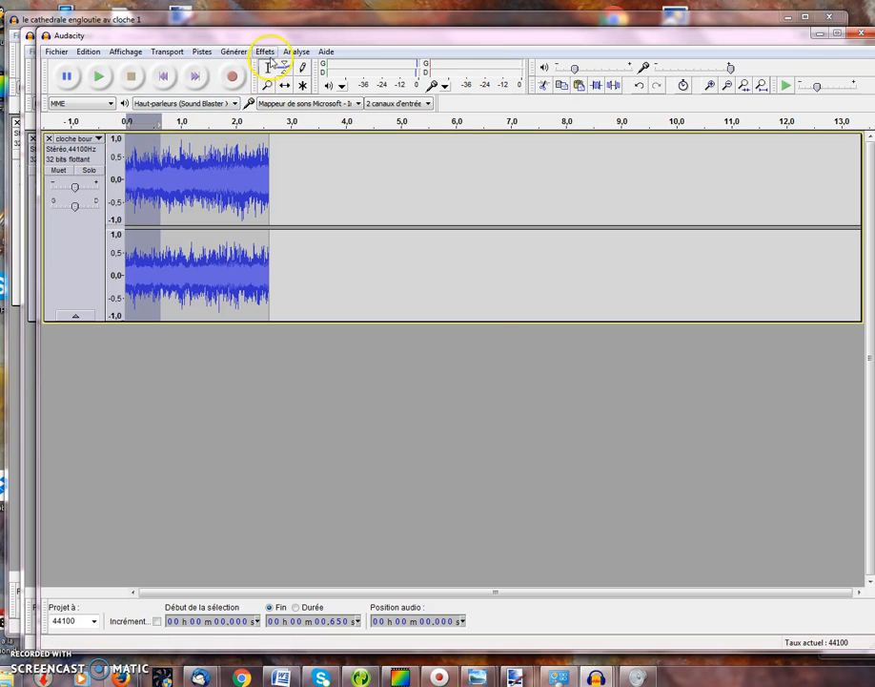
{"action": "left_click", "coordinate": [265, 53]}
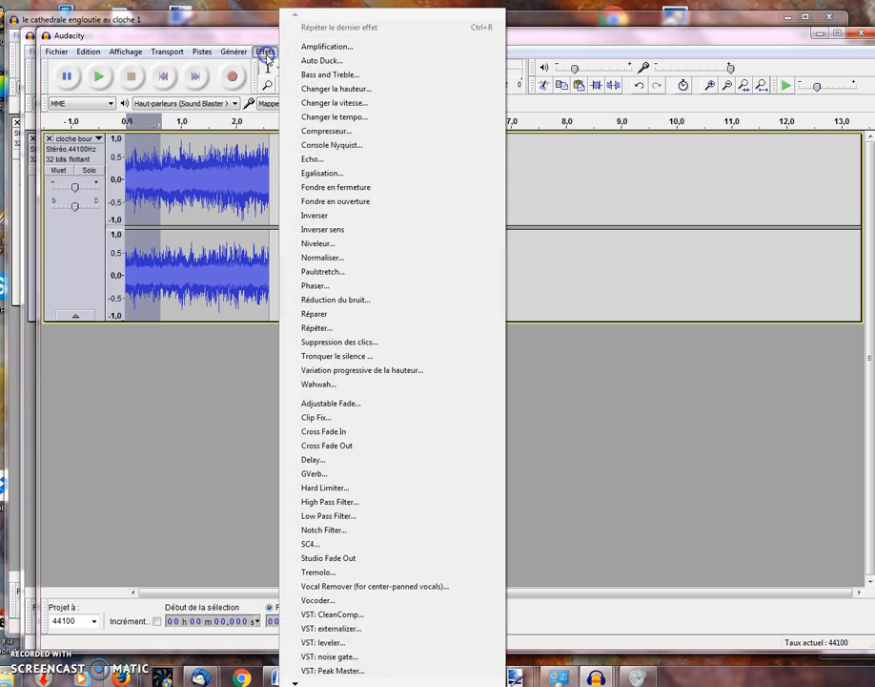
{"action": "left_click", "coordinate": [354, 202]}
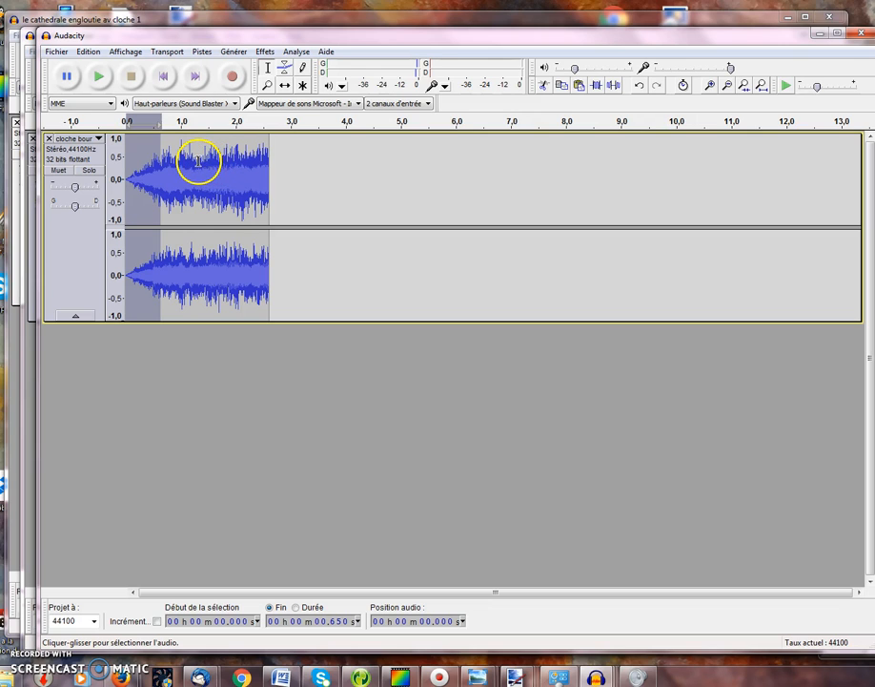
Apply a fade-out (Fondre en fermeture) from about 1.324 s to the clip's end and play the result from the start
{"action": "left_click", "coordinate": [198, 162]}
{"action": "left_click_drag", "start_coordinate": [199, 162], "coordinate": [271, 170]}
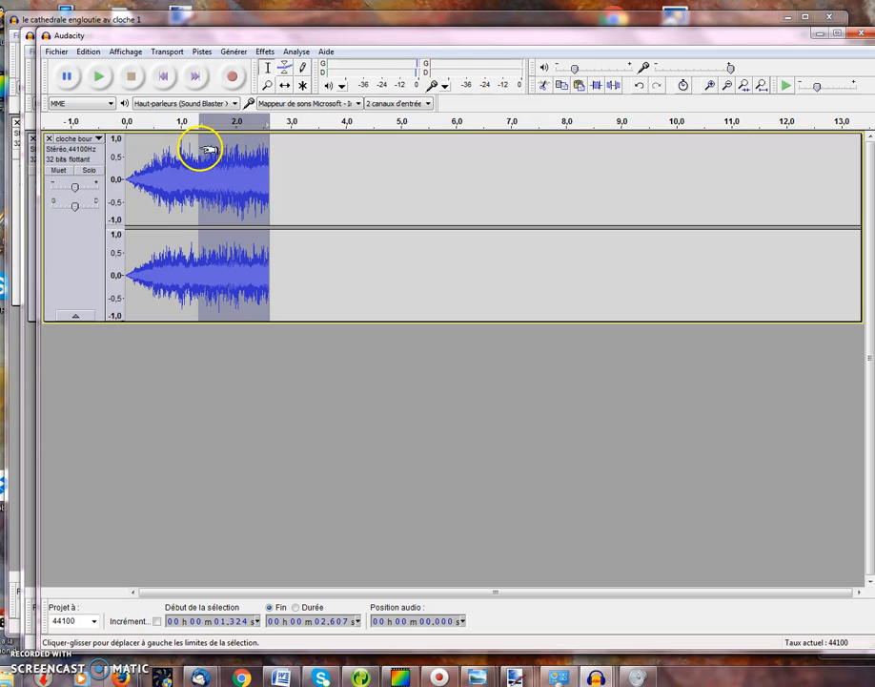
{"action": "left_click", "coordinate": [265, 52]}
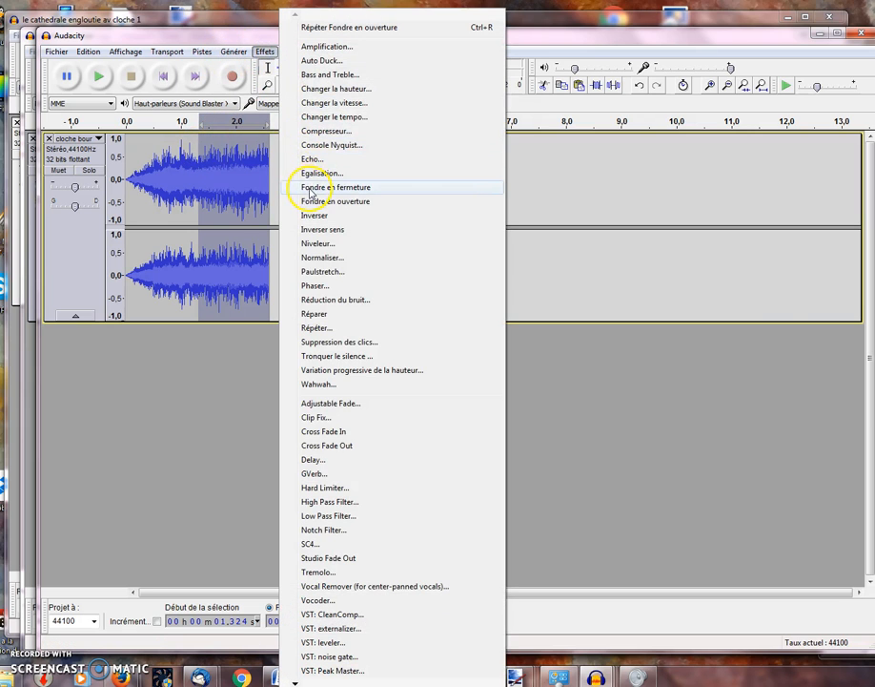
{"action": "left_click", "coordinate": [315, 187]}
{"action": "left_click", "coordinate": [124, 167]}
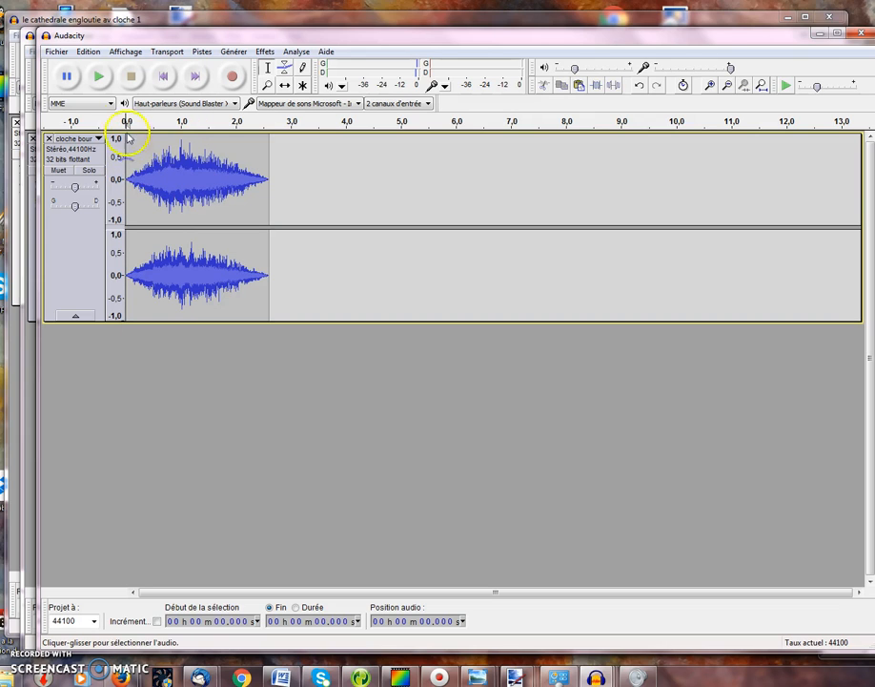
{"action": "left_click", "coordinate": [98, 76]}
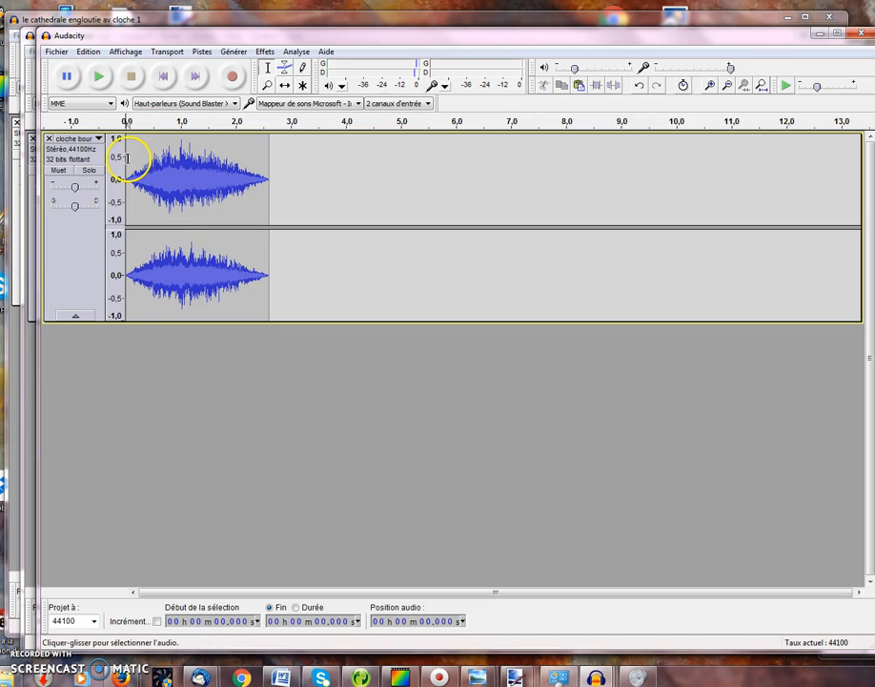
Select the whole bell clip from 0 to 2.607 s, apply an Amplification of -5.4 dB and play the result
{"action": "left_click_drag", "start_coordinate": [126, 157], "coordinate": [271, 164]}
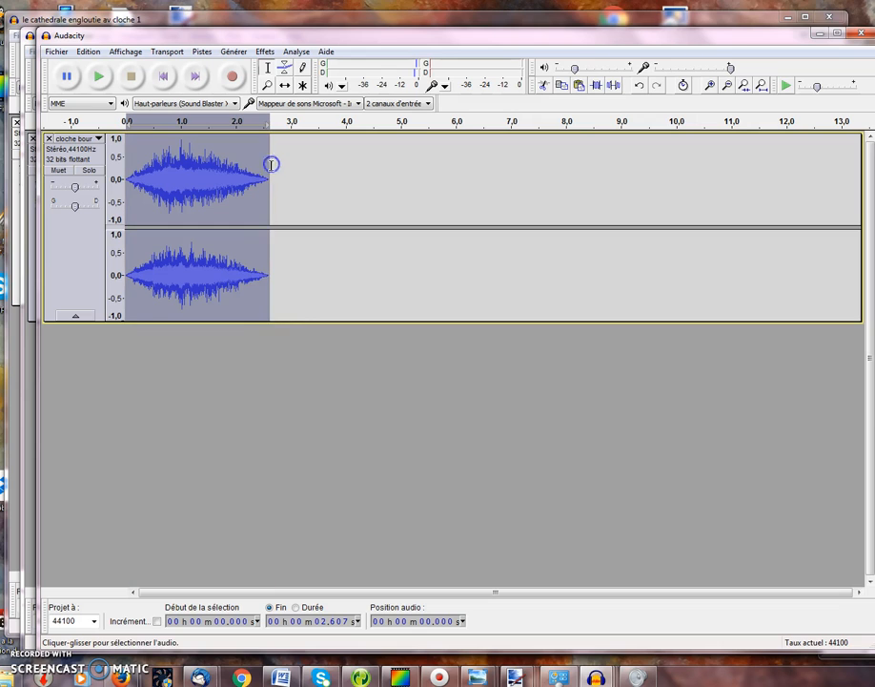
{"action": "left_click", "coordinate": [264, 52]}
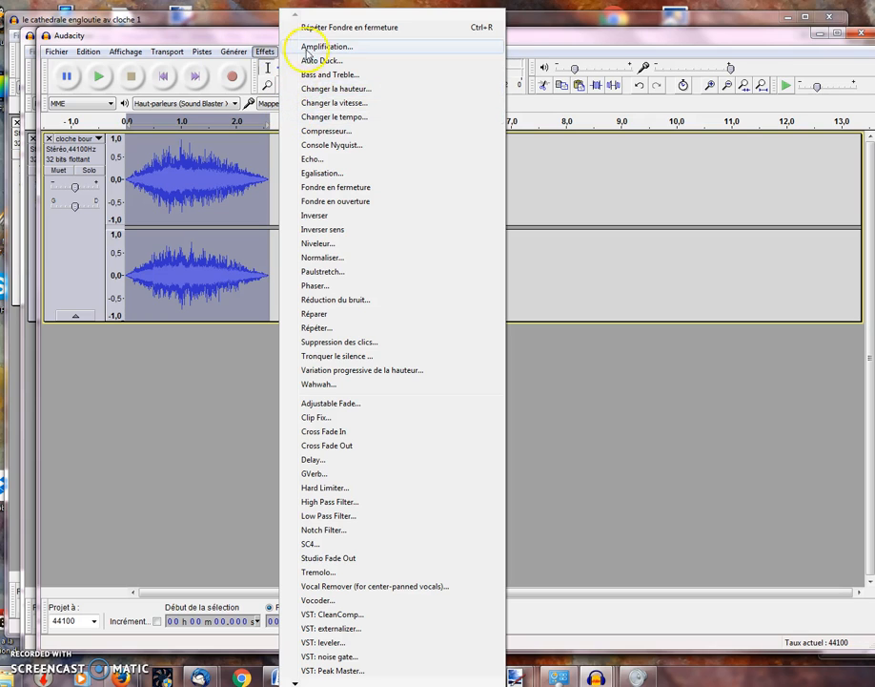
{"action": "left_click", "coordinate": [310, 47]}
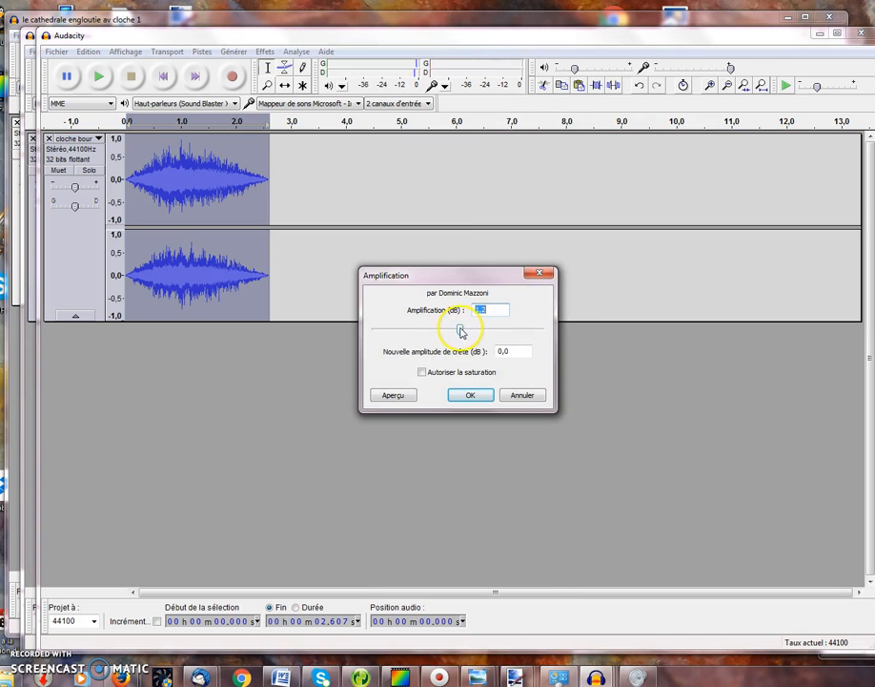
{"action": "left_click_drag", "start_coordinate": [462, 331], "coordinate": [459, 330]}
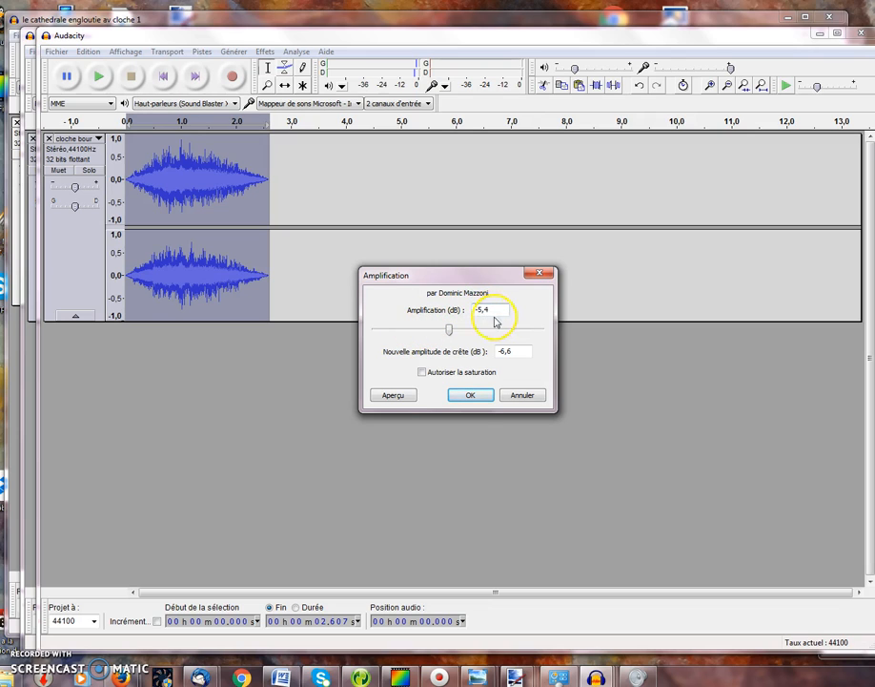
{"action": "left_click", "coordinate": [464, 395]}
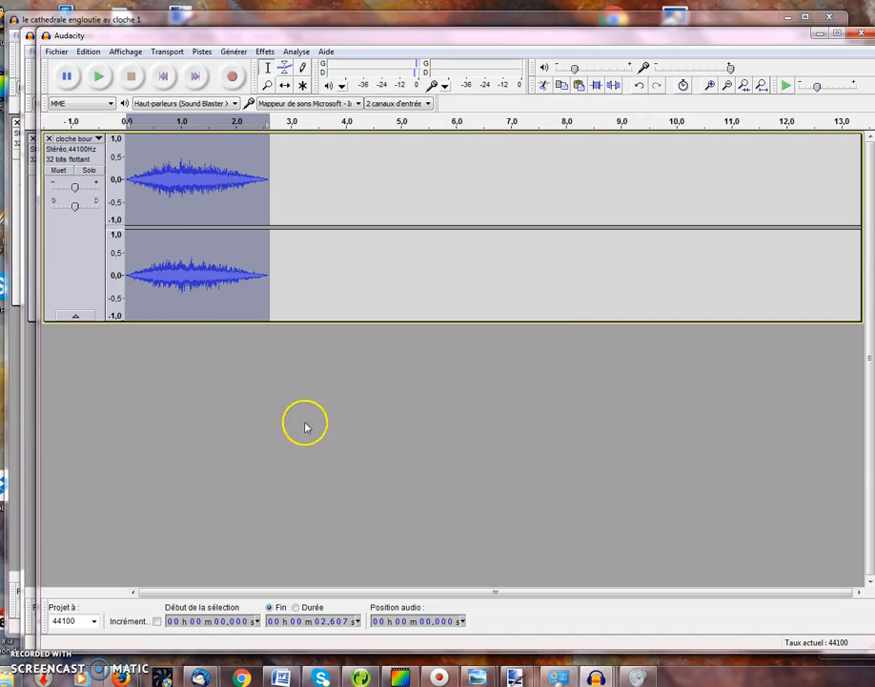
{"action": "left_click", "coordinate": [98, 81]}
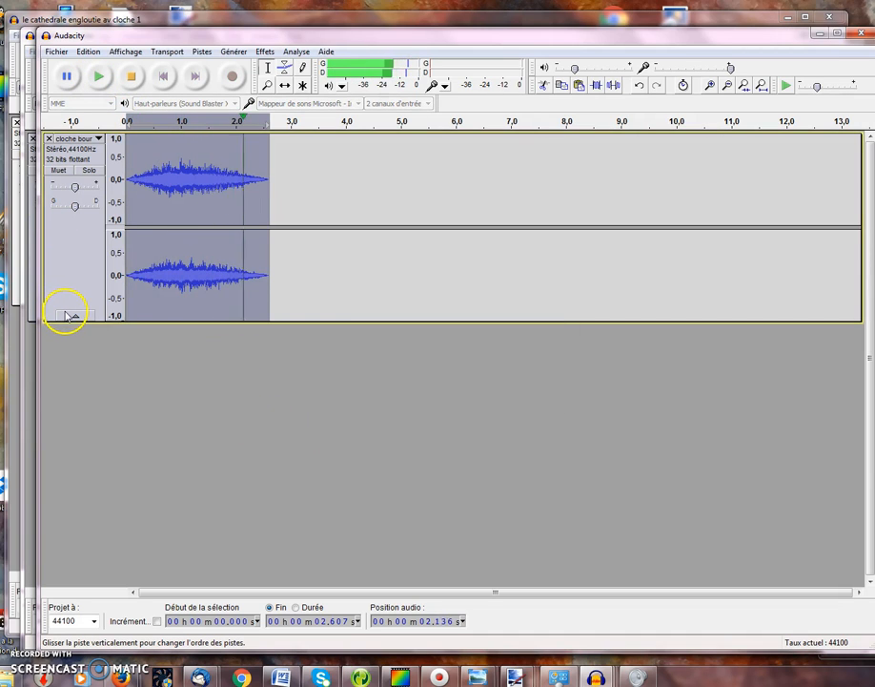
Lower the selected bell clip by another 2.3 dB with Amplification and listen to it again
{"action": "left_click", "coordinate": [266, 52]}
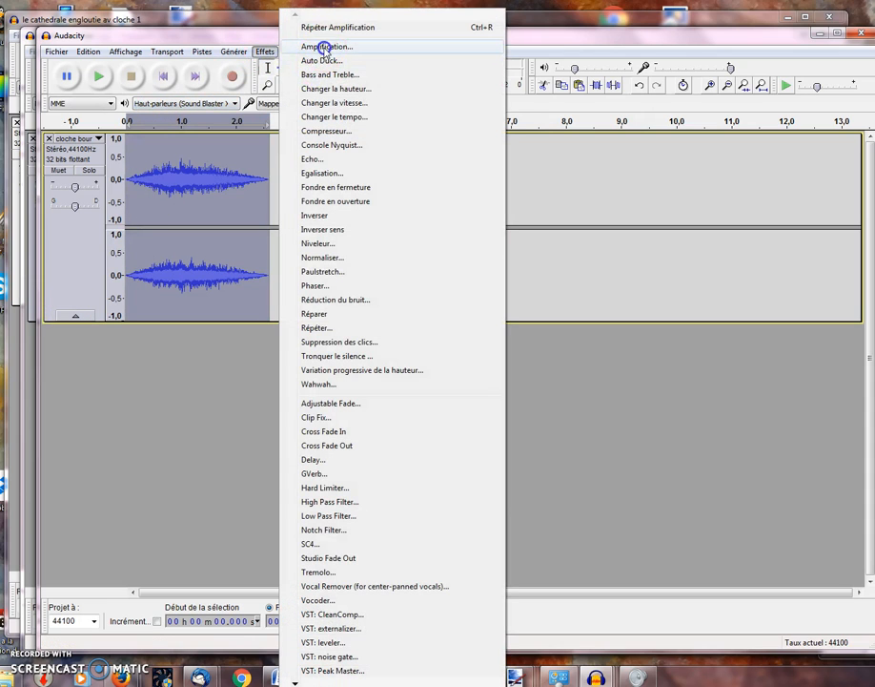
{"action": "left_click", "coordinate": [314, 43]}
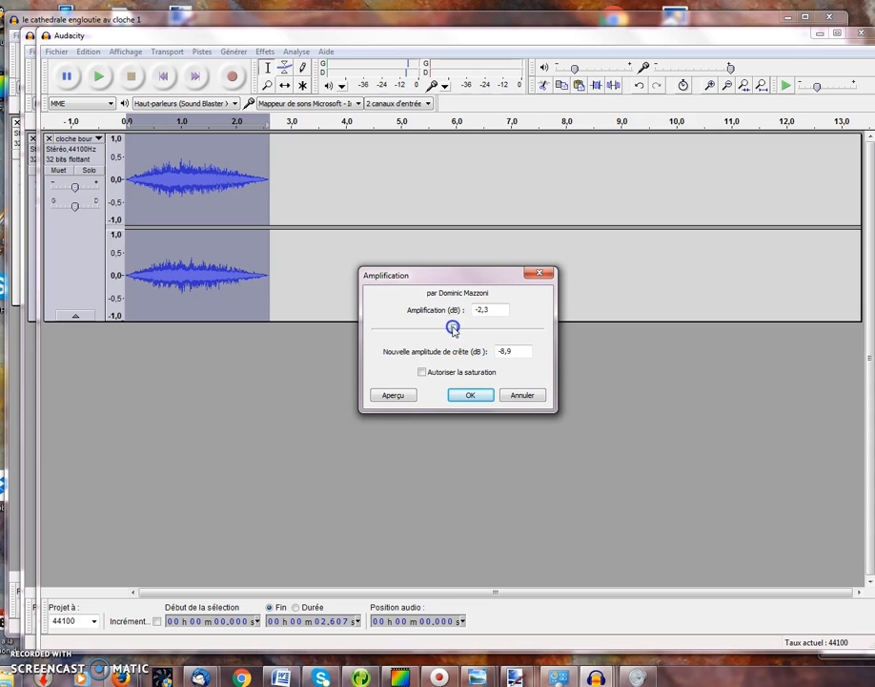
{"action": "left_click", "coordinate": [470, 394]}
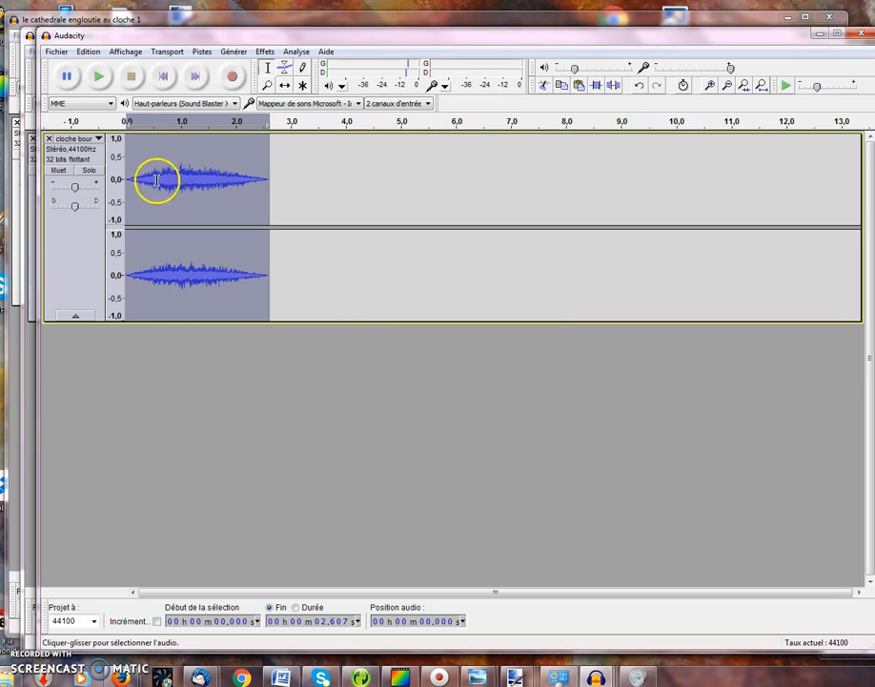
{"action": "left_click", "coordinate": [99, 76]}
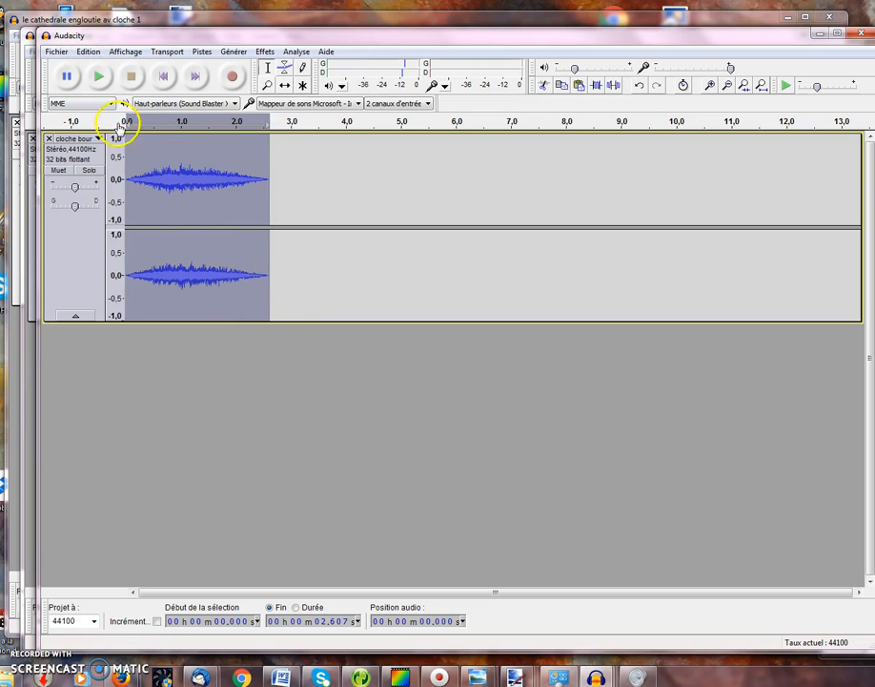
Copy the quieter bell clip and bring the "le cathedrale engloutie av cloche 1" project to the front
{"action": "left_click", "coordinate": [86, 51]}
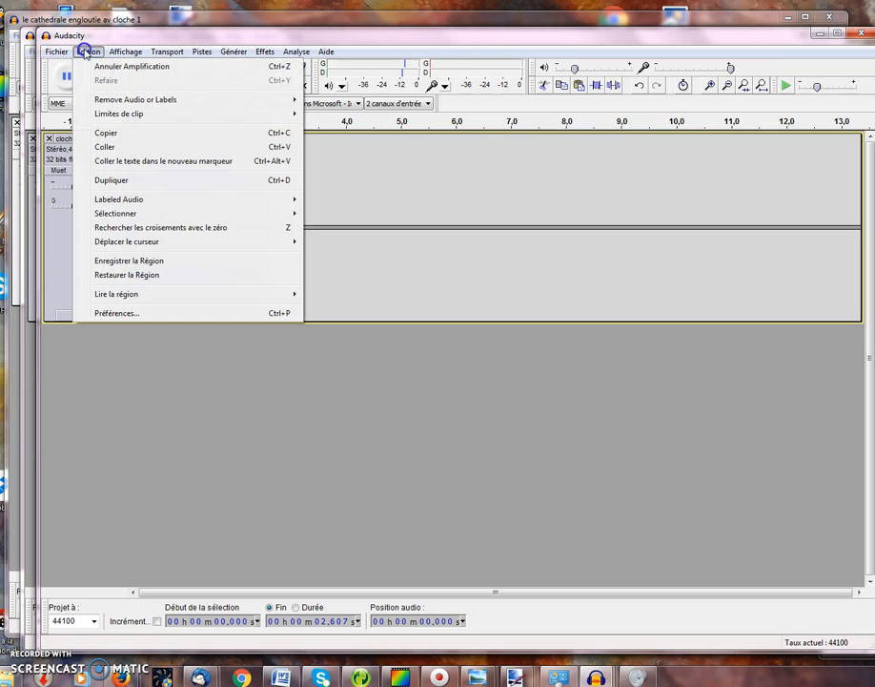
{"action": "left_click", "coordinate": [126, 132]}
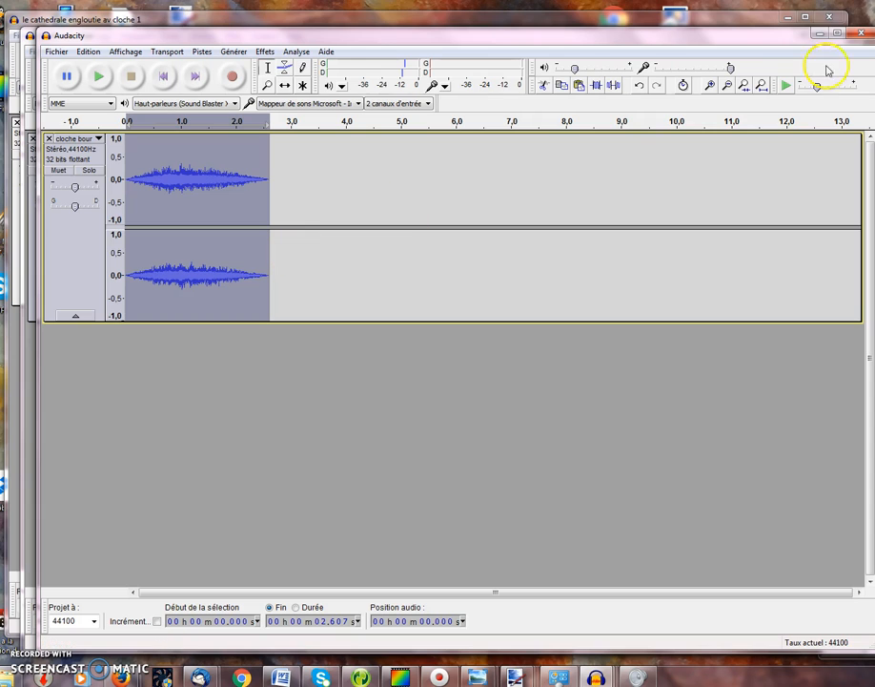
{"action": "left_click", "coordinate": [823, 35]}
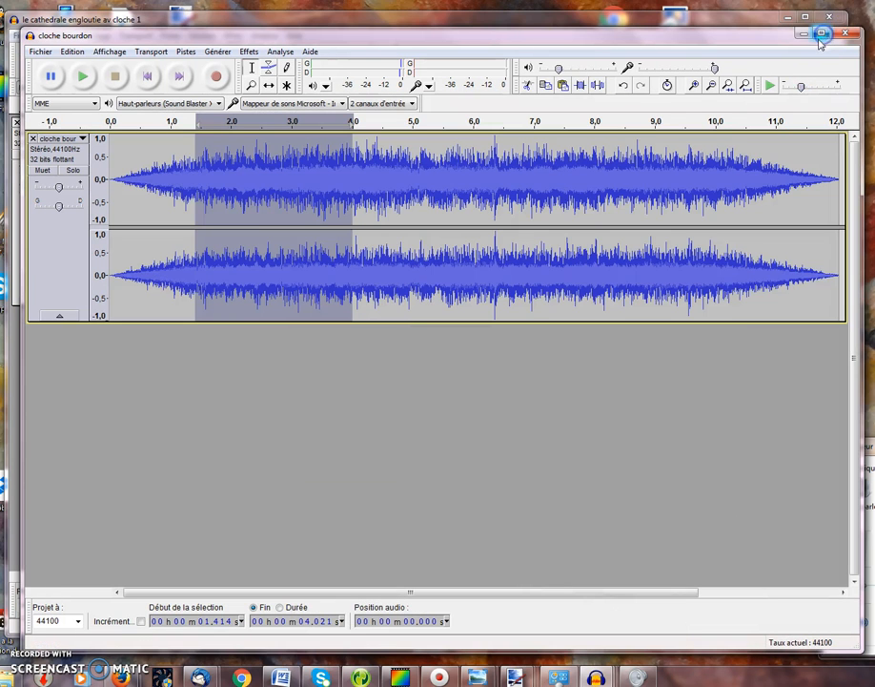
{"action": "left_click", "coordinate": [805, 33]}
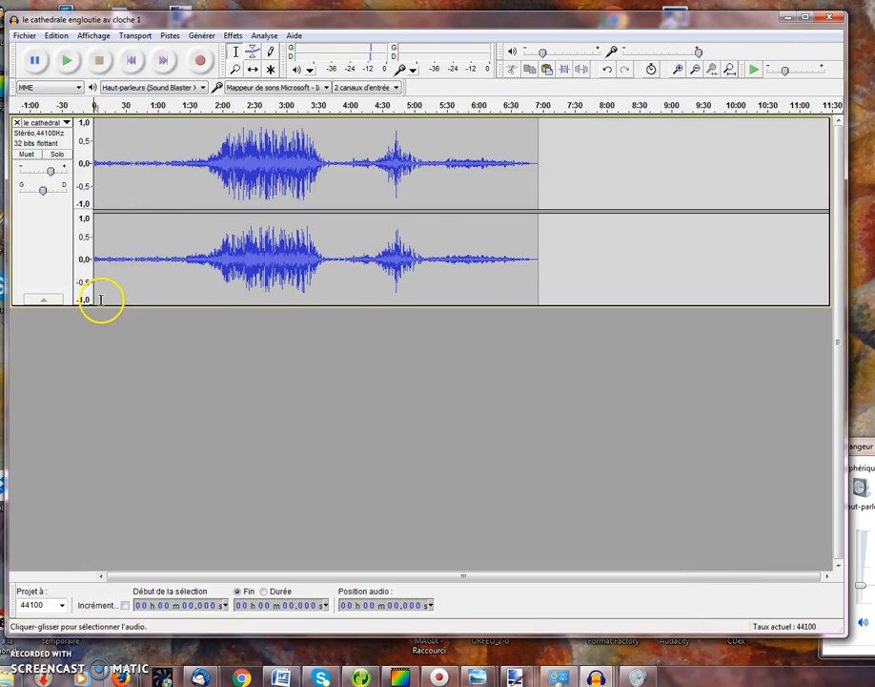
Paste the copied bell clip as a new track below the cathedral track
{"action": "left_click", "coordinate": [65, 275]}
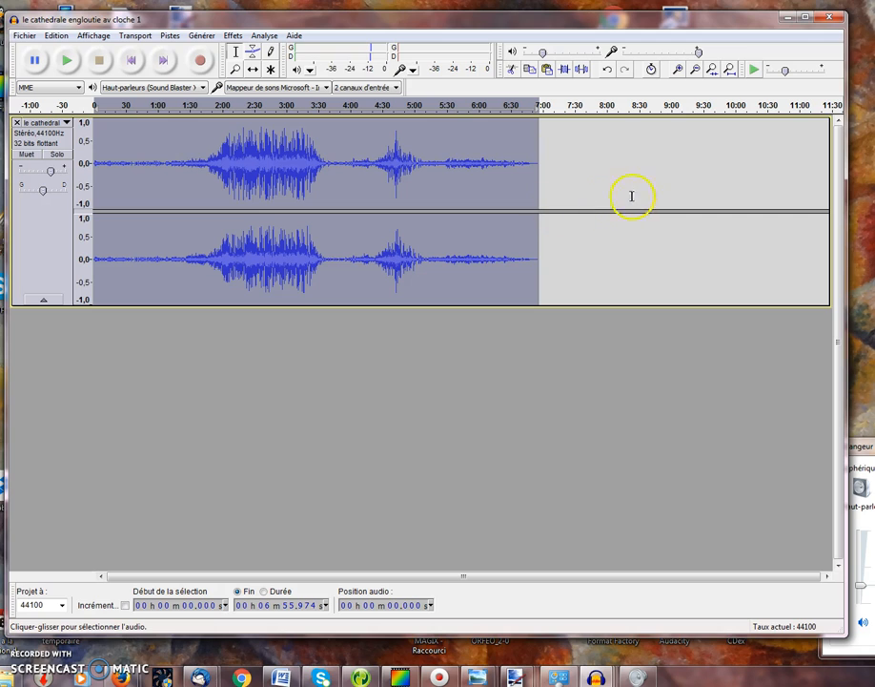
{"action": "left_click", "coordinate": [62, 376]}
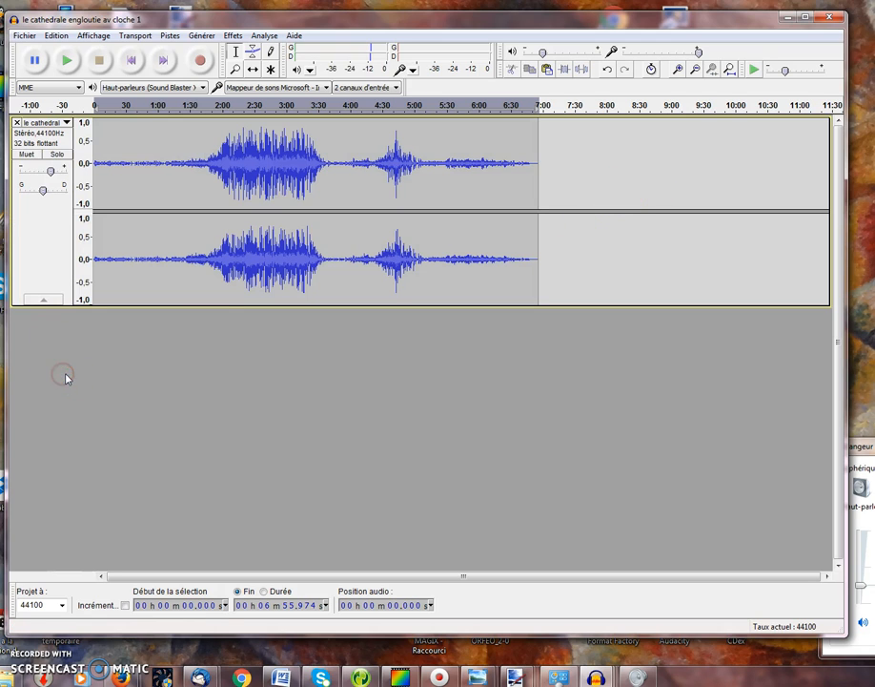
{"action": "left_click", "coordinate": [56, 35]}
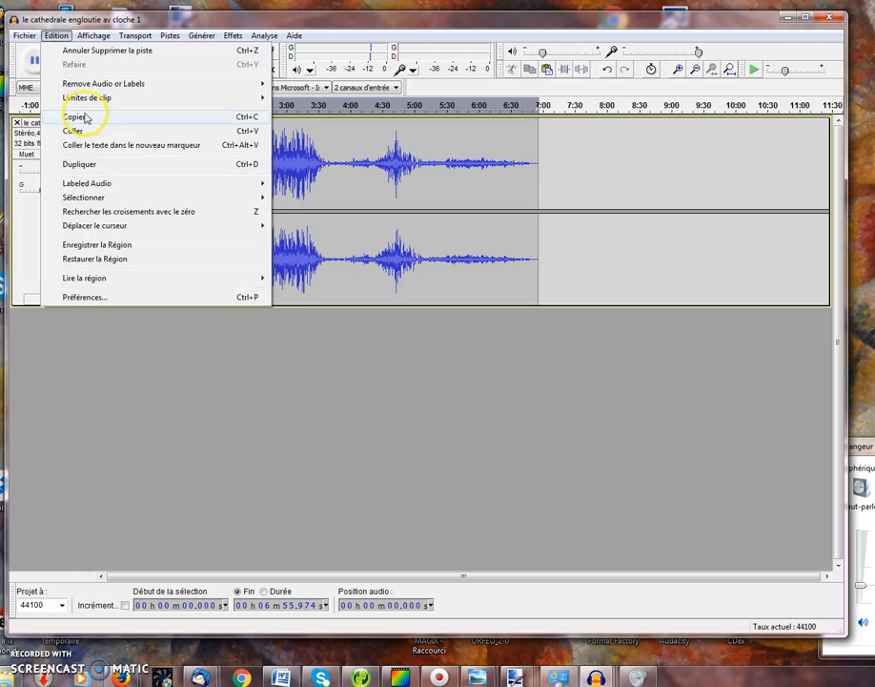
{"action": "left_click", "coordinate": [84, 130]}
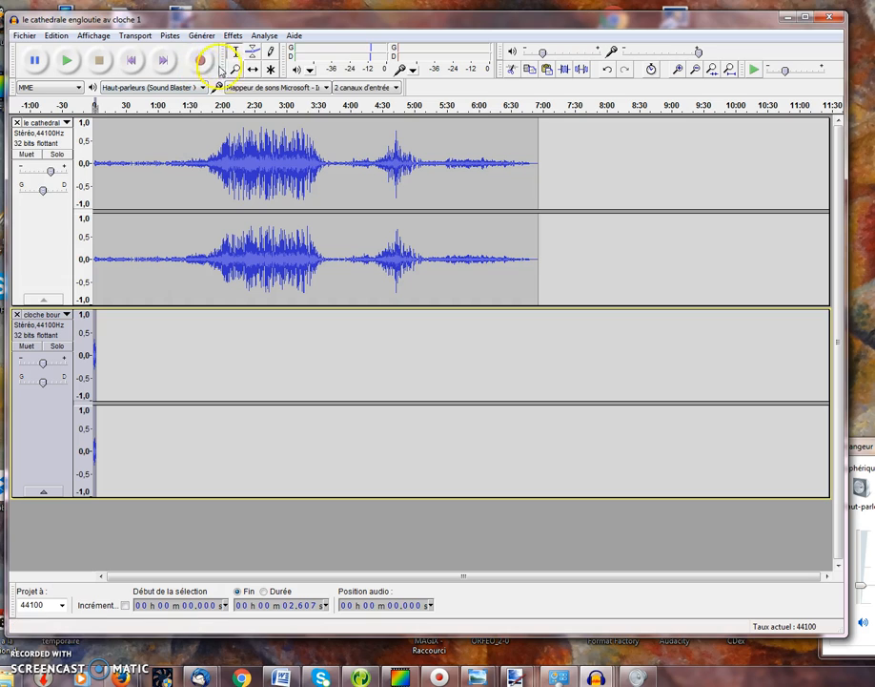
Try to move the pasted bell clip with the Time Shift tool and undo the paste
{"action": "left_click", "coordinate": [253, 68]}
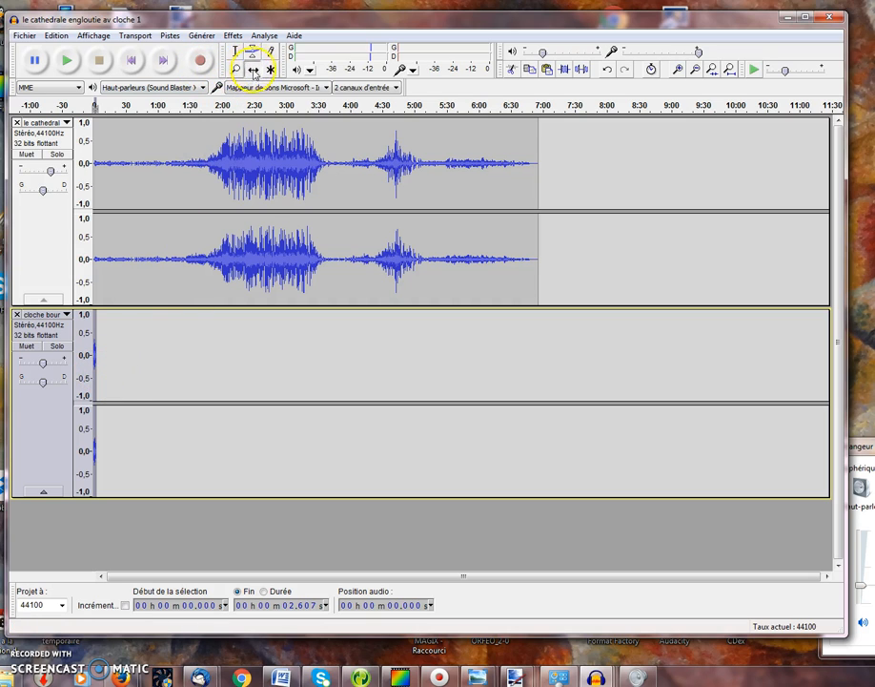
{"action": "left_click", "coordinate": [103, 340]}
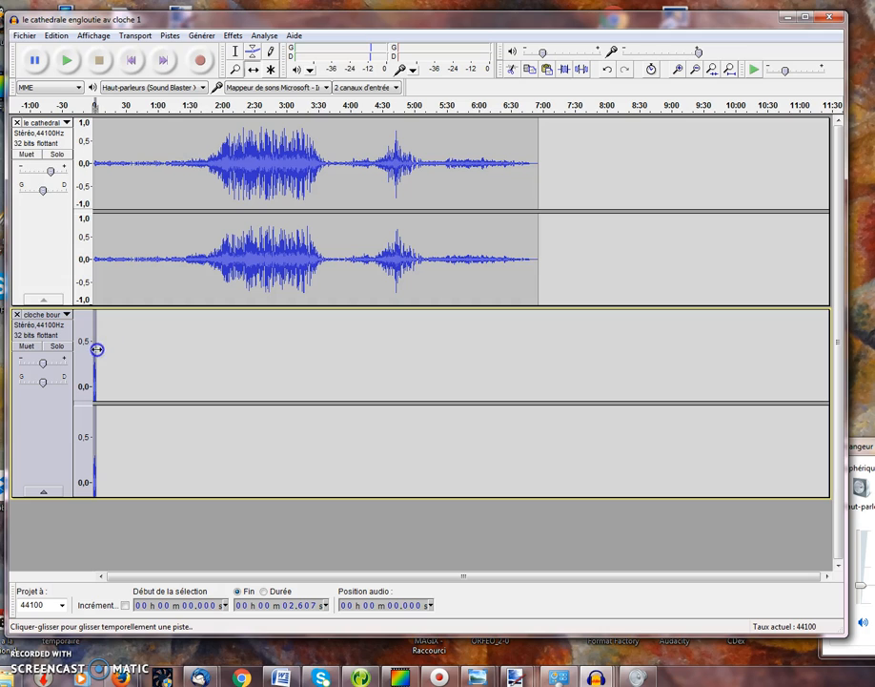
{"action": "key", "text": "ctrl+z"}
{"action": "key", "text": "ctrl+z"}
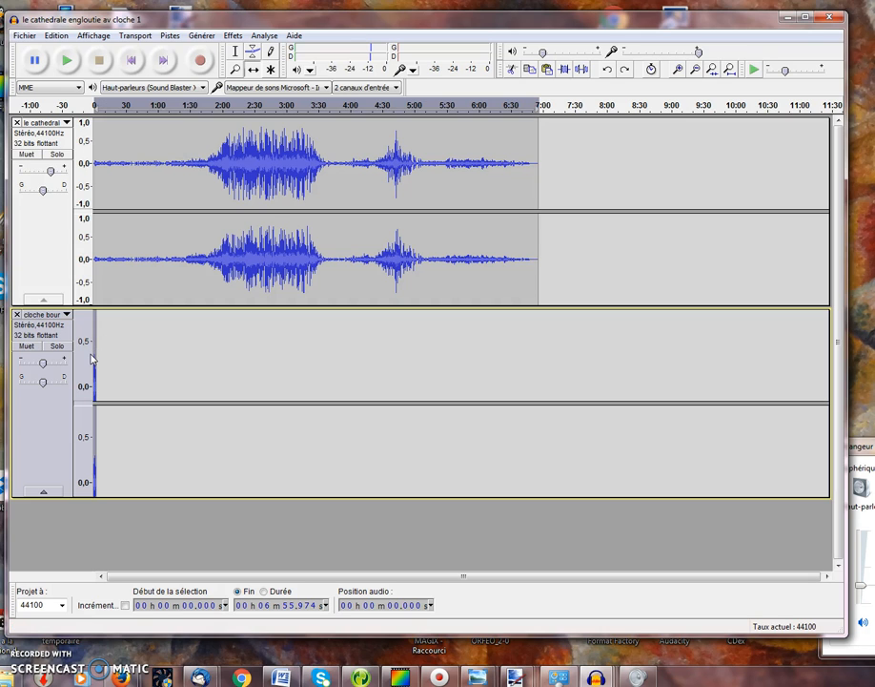
Try pasting the bell clip again while the cathedral track is still selected, and undo the paste
{"action": "left_click", "coordinate": [56, 35]}
{"action": "left_click", "coordinate": [76, 133]}
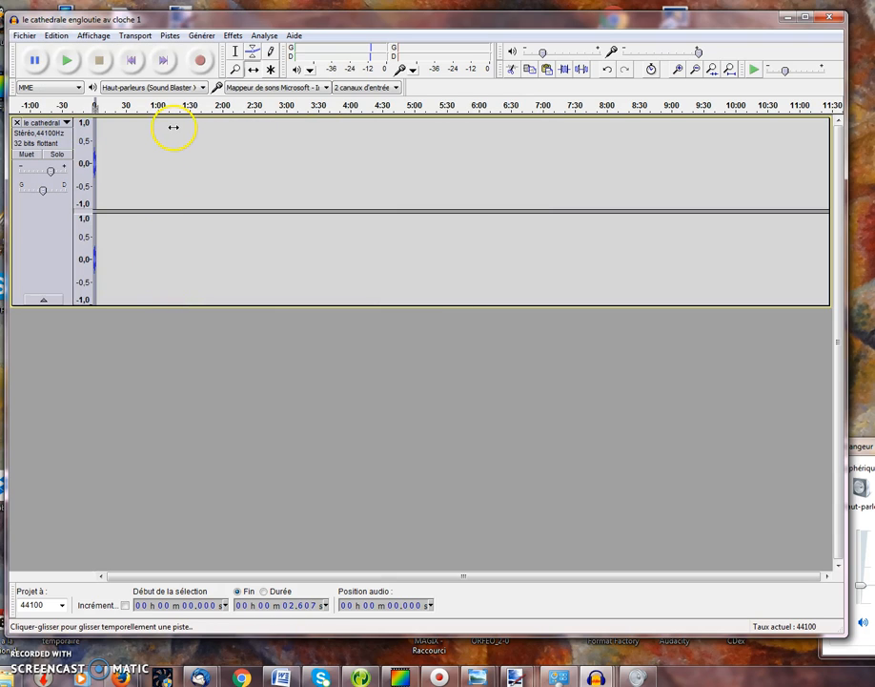
{"action": "key", "text": "ctrl+z"}
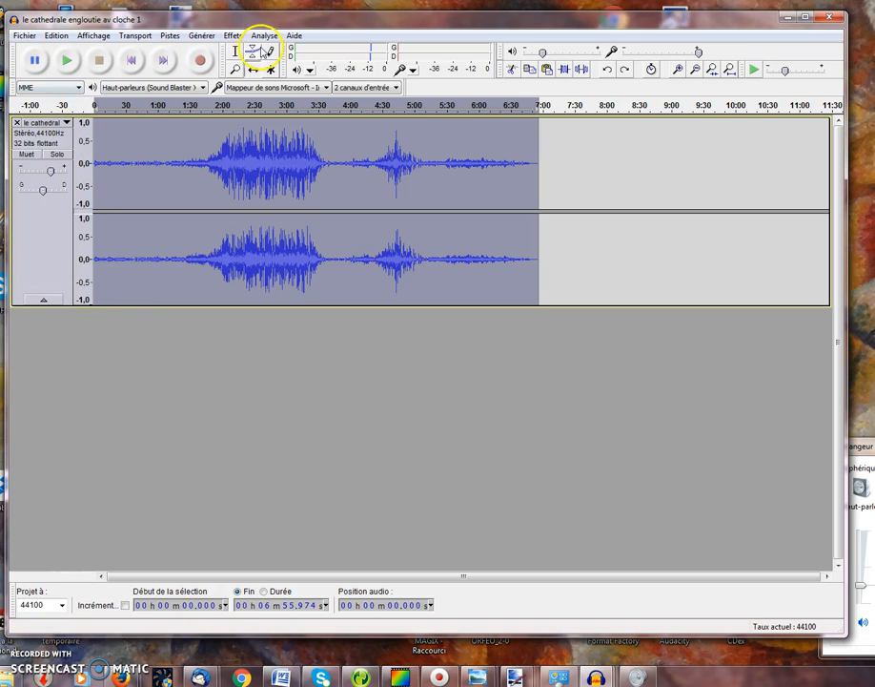
Deselect the cathedral track, paste the bell clip onto its own track and shift it to start at about 14.344 s
{"action": "left_click", "coordinate": [148, 345]}
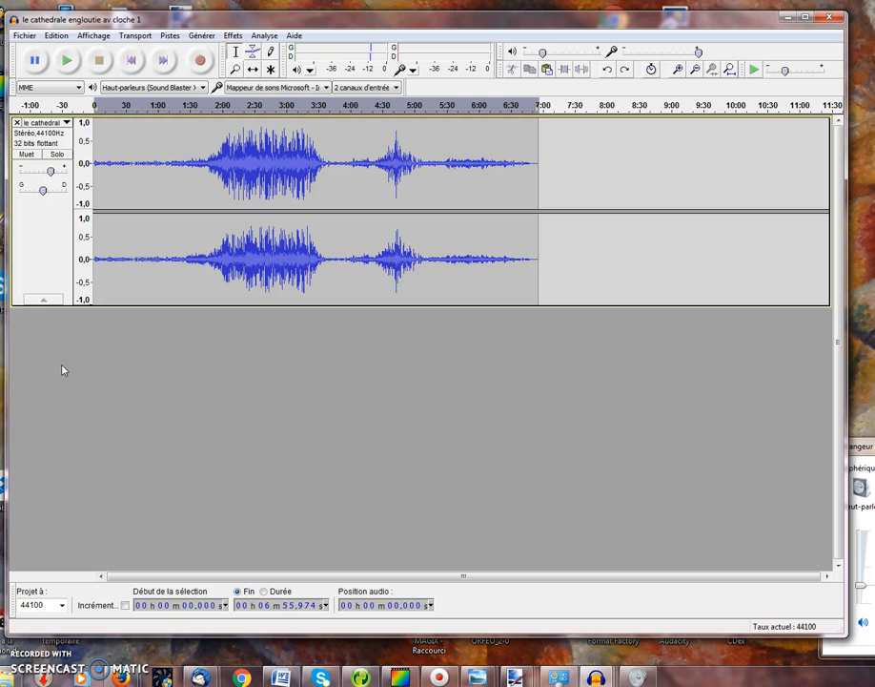
{"action": "key", "text": "ctrl+v"}
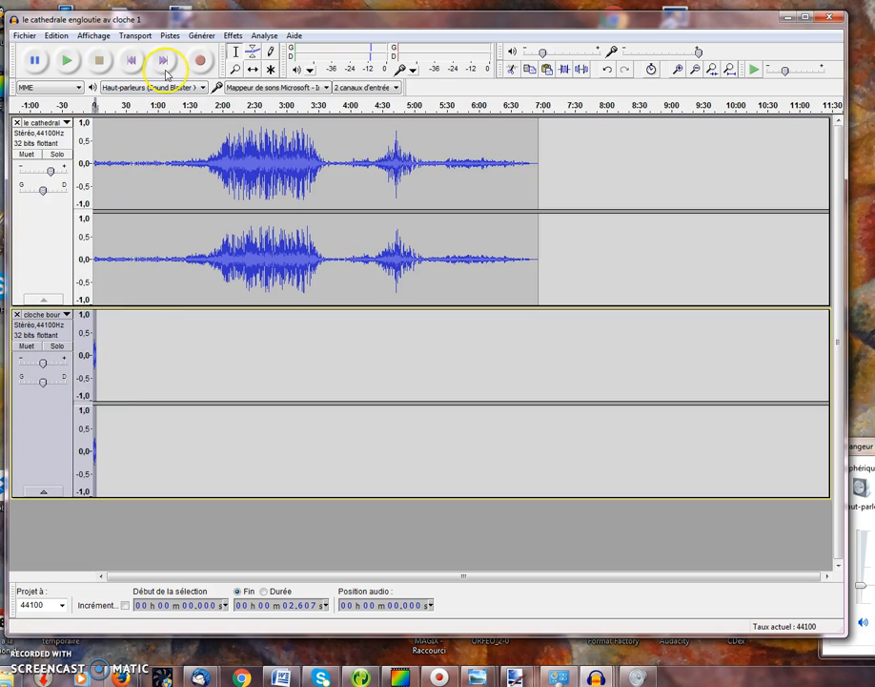
{"action": "left_click", "coordinate": [253, 68]}
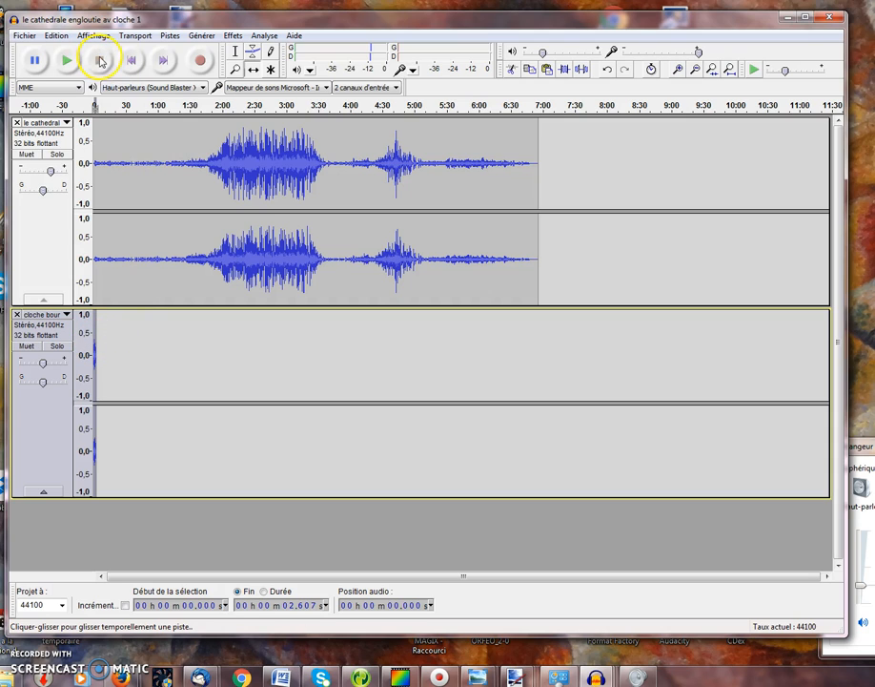
{"action": "mouse_move", "coordinate": [98, 471]}
{"action": "left_mouse_down"}
{"action": "mouse_move", "coordinate": [125, 474]}
{"action": "mouse_move", "coordinate": [110, 469]}
{"action": "left_mouse_up"}
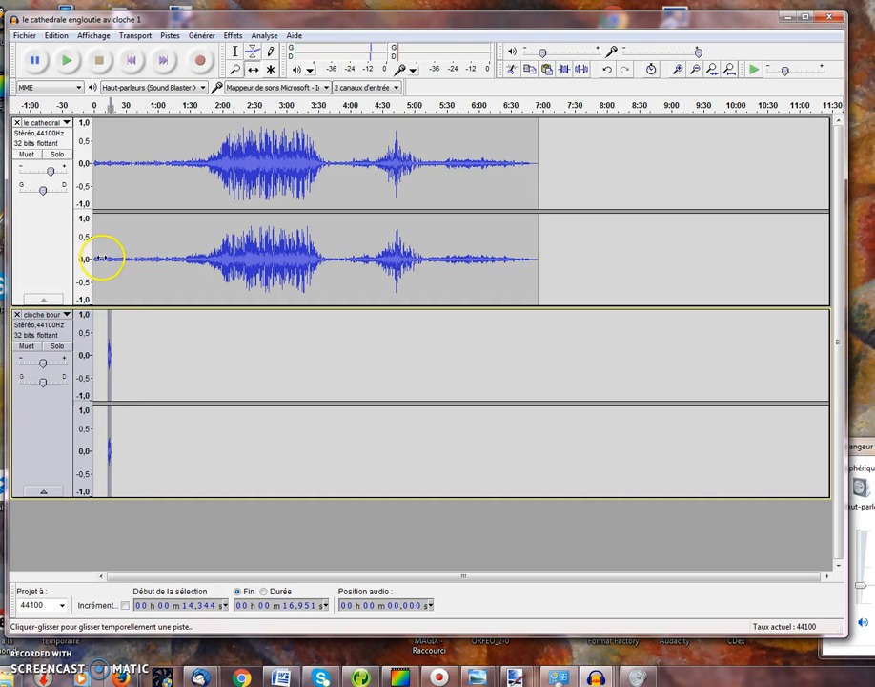
Play both tracks together from the start to hear where the bell falls, stopping after it begins
{"action": "left_click", "coordinate": [235, 54]}
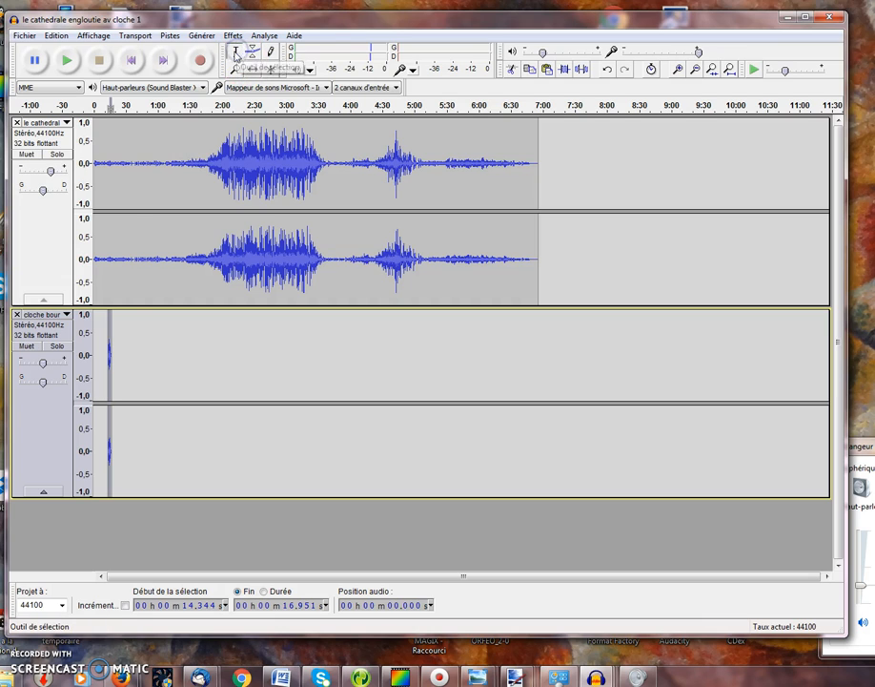
{"action": "left_click", "coordinate": [94, 321]}
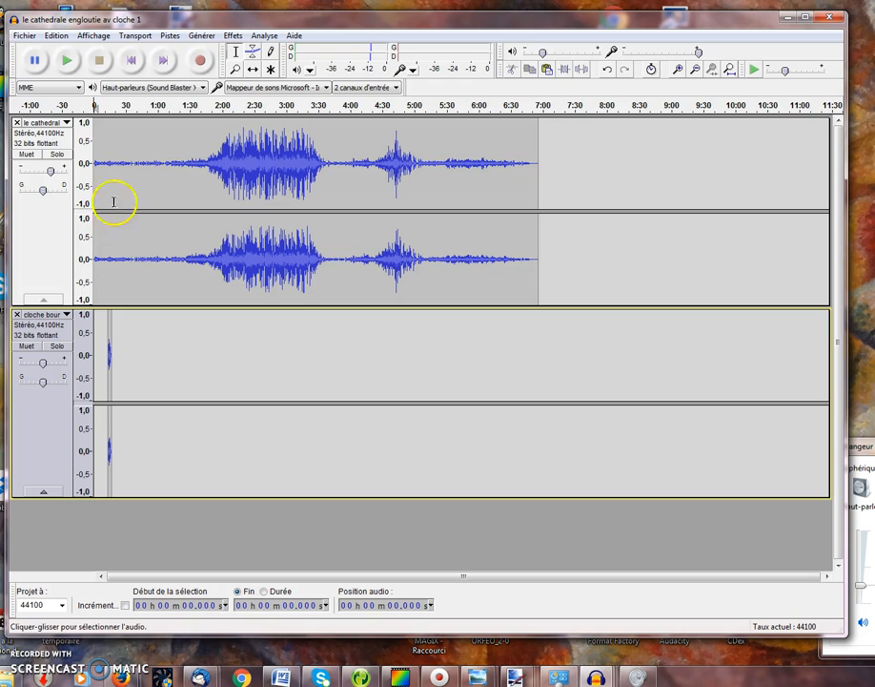
{"action": "left_click", "coordinate": [68, 66]}
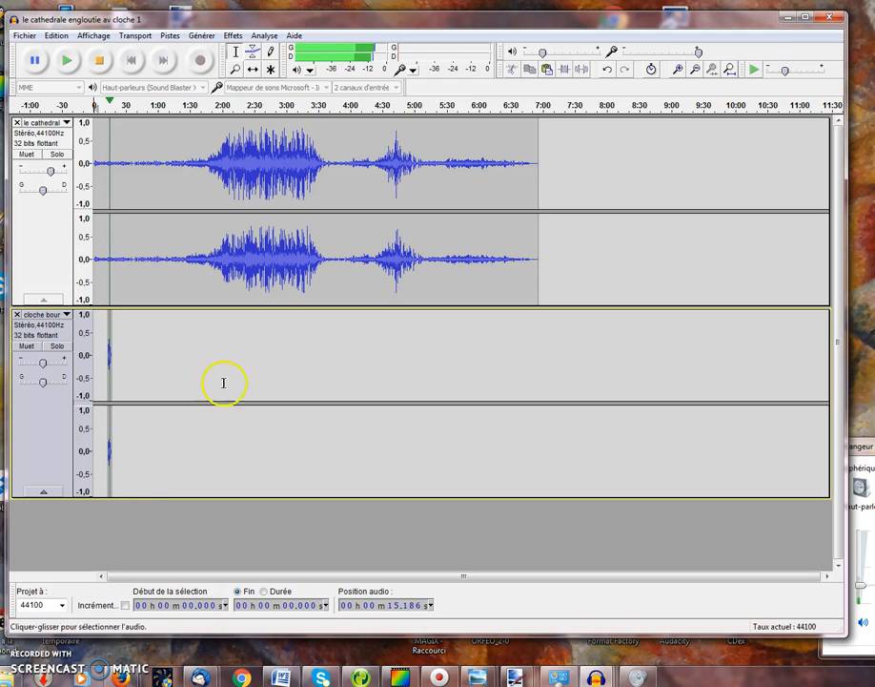
{"action": "left_click", "coordinate": [96, 61]}
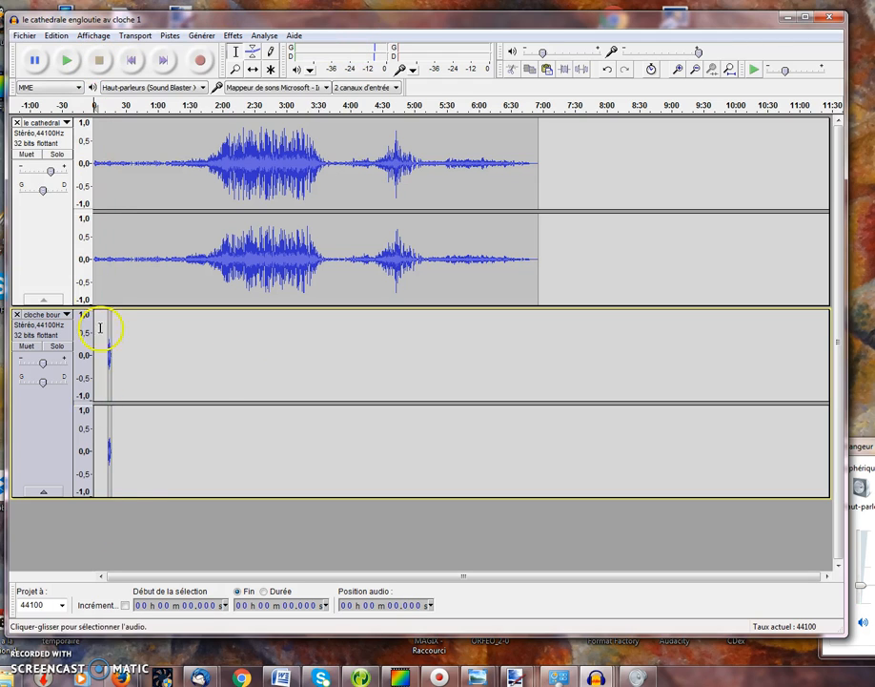
Shift the bell clip earlier to start at about 11 s and place the cursor ahead of it at about 6.574 s
{"action": "left_click", "coordinate": [253, 70]}
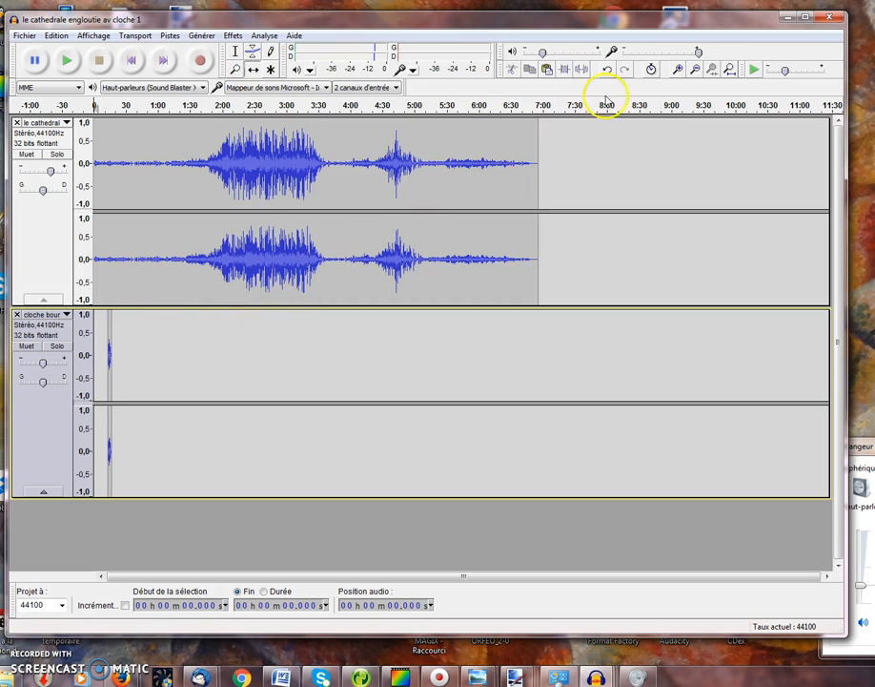
{"action": "left_click", "coordinate": [676, 70]}
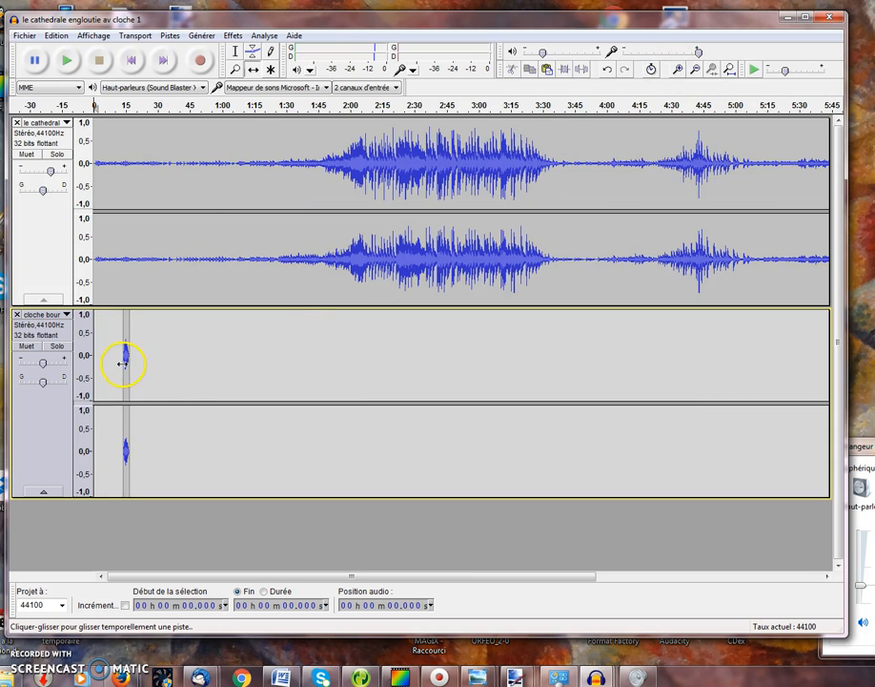
{"action": "left_click_drag", "start_coordinate": [128, 363], "coordinate": [120, 364]}
{"action": "left_click", "coordinate": [234, 52]}
{"action": "left_click", "coordinate": [96, 355]}
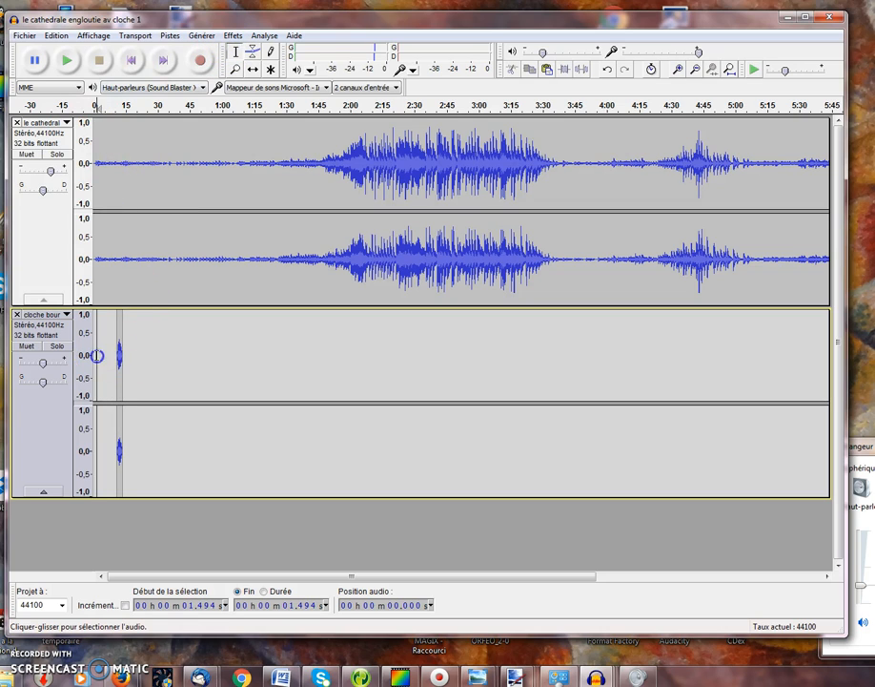
{"action": "left_click", "coordinate": [108, 346]}
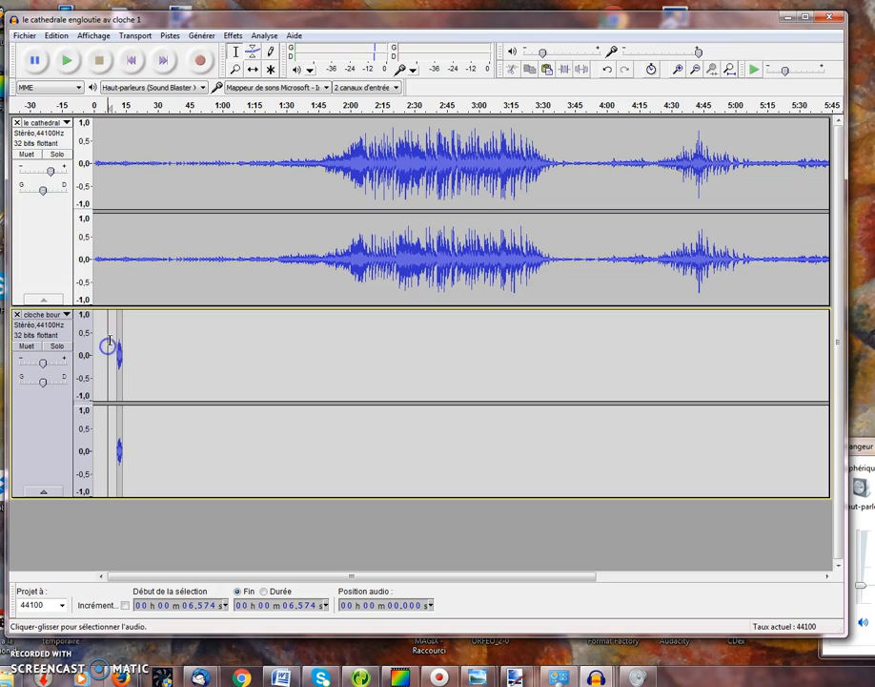
Play both tracks from 6.574 s to hear where the bell enters, and stop the playback
{"action": "left_click", "coordinate": [66, 61]}
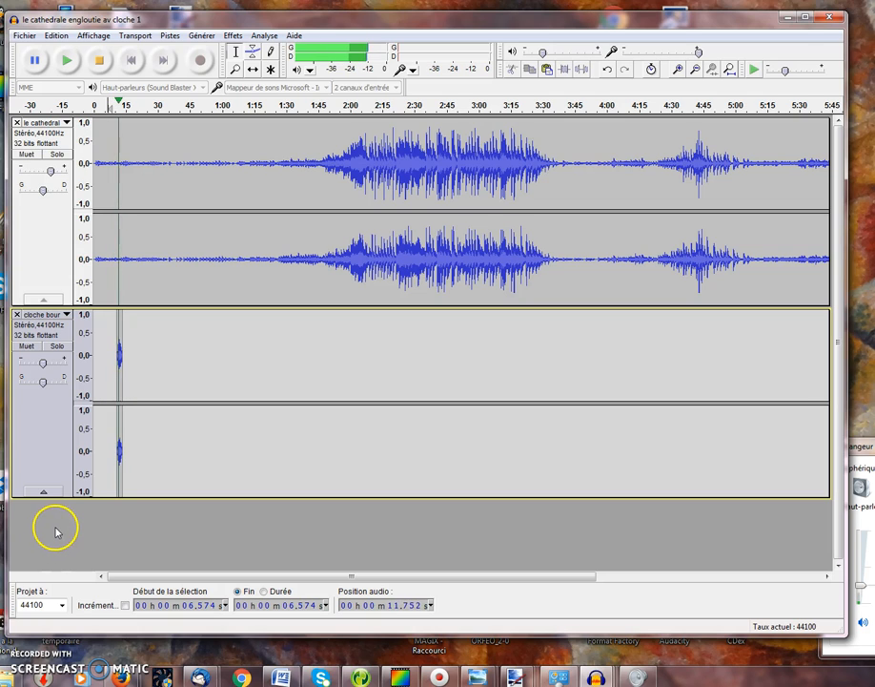
{"action": "left_click", "coordinate": [36, 63]}
{"action": "left_click", "coordinate": [101, 61]}
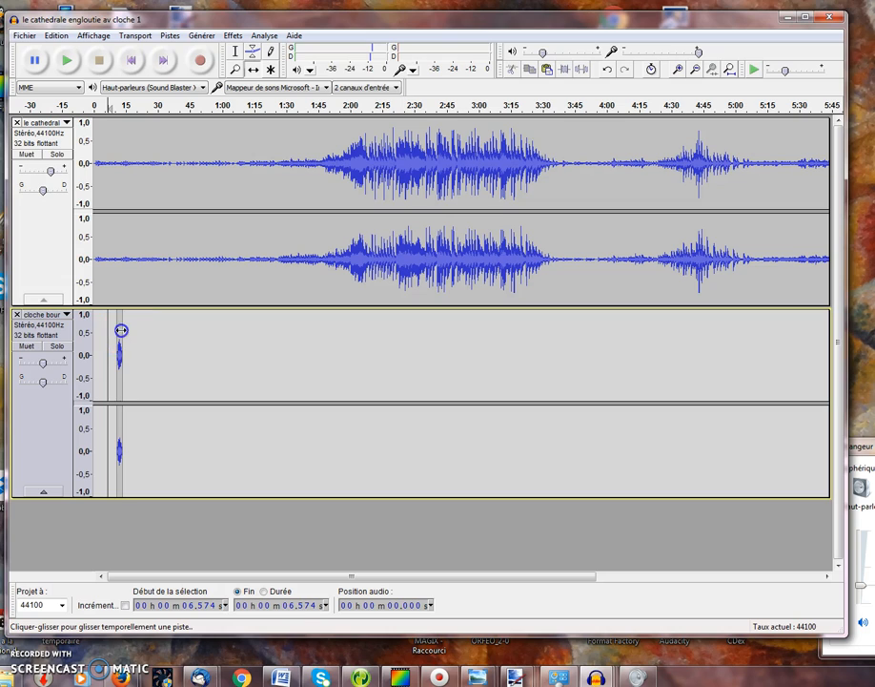
Shift the bell clip slightly later in two small moves, playing both tracks from 6.574 s after each move
{"action": "left_click_drag", "start_coordinate": [121, 330], "coordinate": [123, 329]}
{"action": "left_click", "coordinate": [67, 61]}
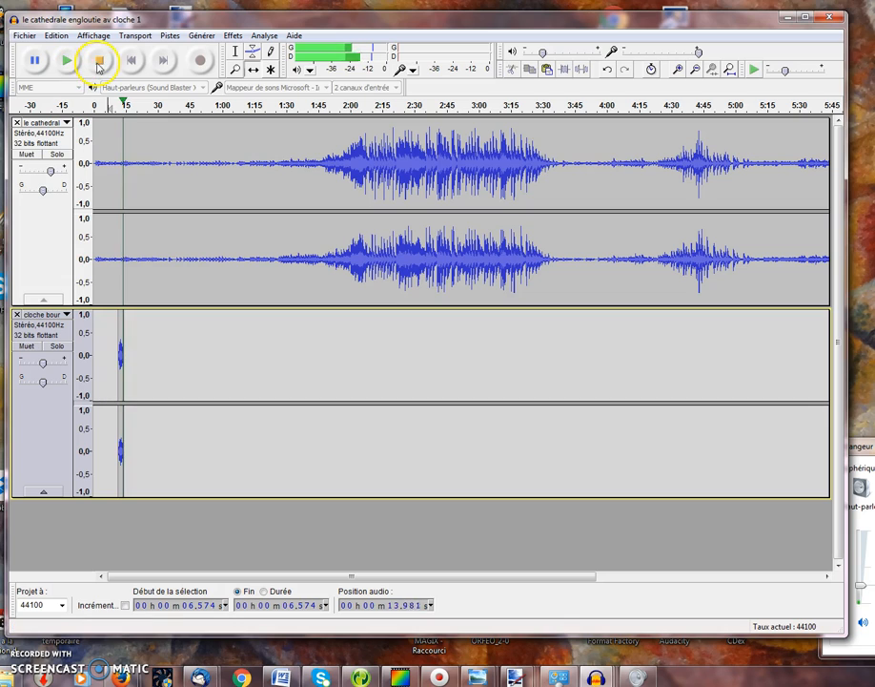
{"action": "left_click", "coordinate": [98, 60]}
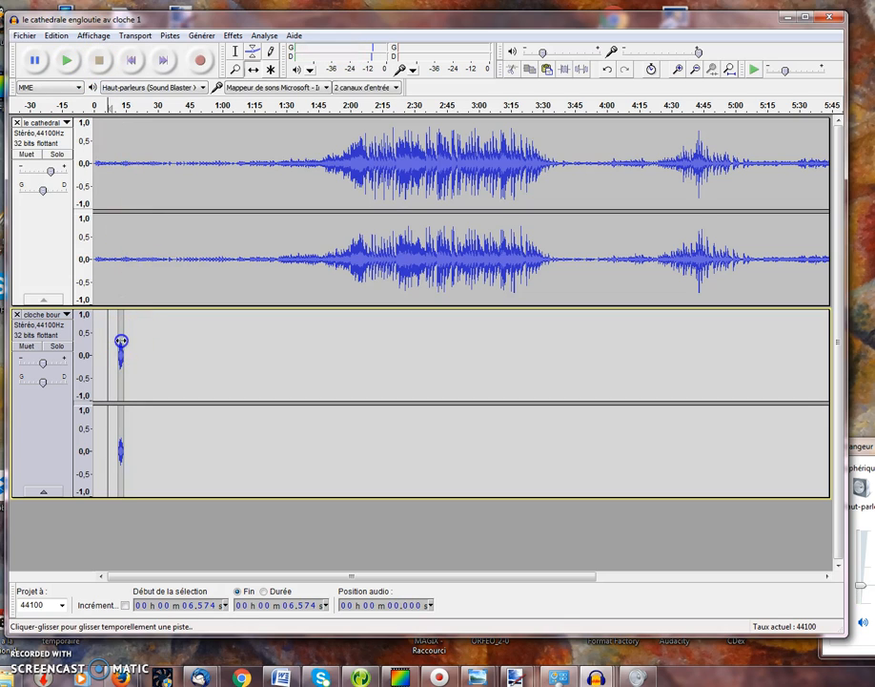
{"action": "left_click", "coordinate": [68, 61]}
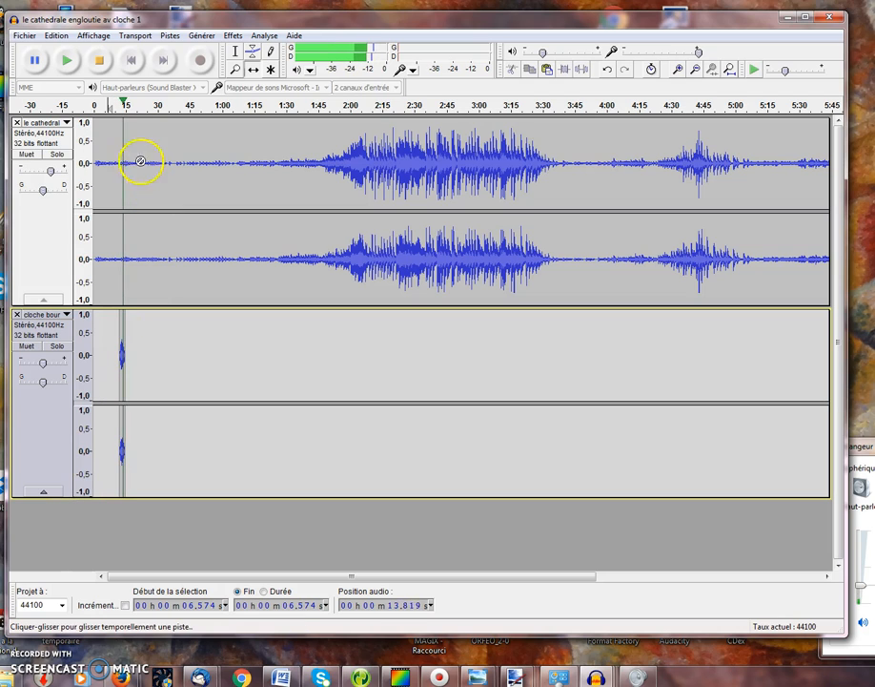
{"action": "left_click", "coordinate": [99, 60]}
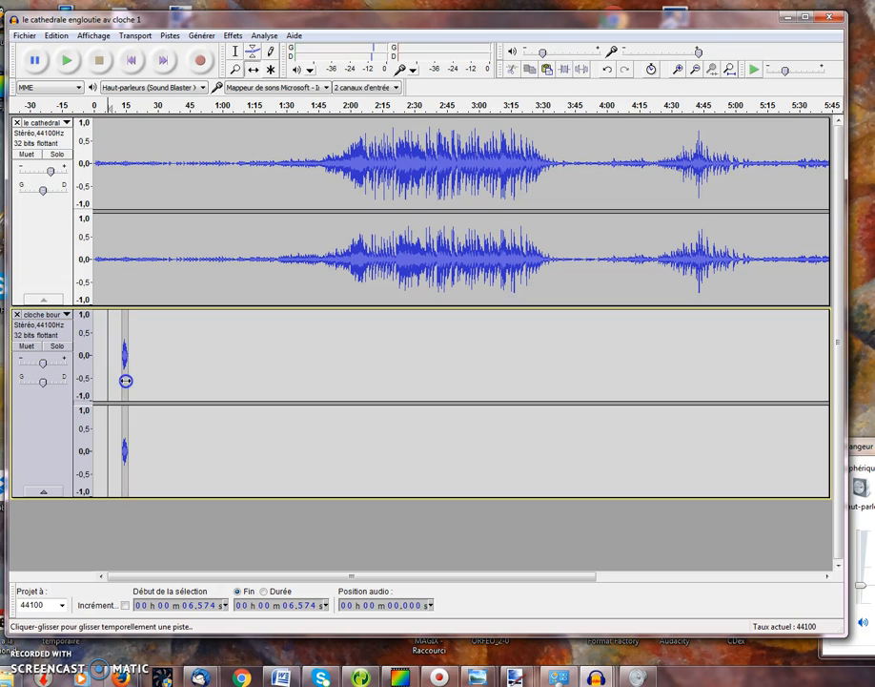
Try the bell clip at a later position and slightly back from it, playing both tracks from 6.574 s each time
{"action": "left_click", "coordinate": [66, 60]}
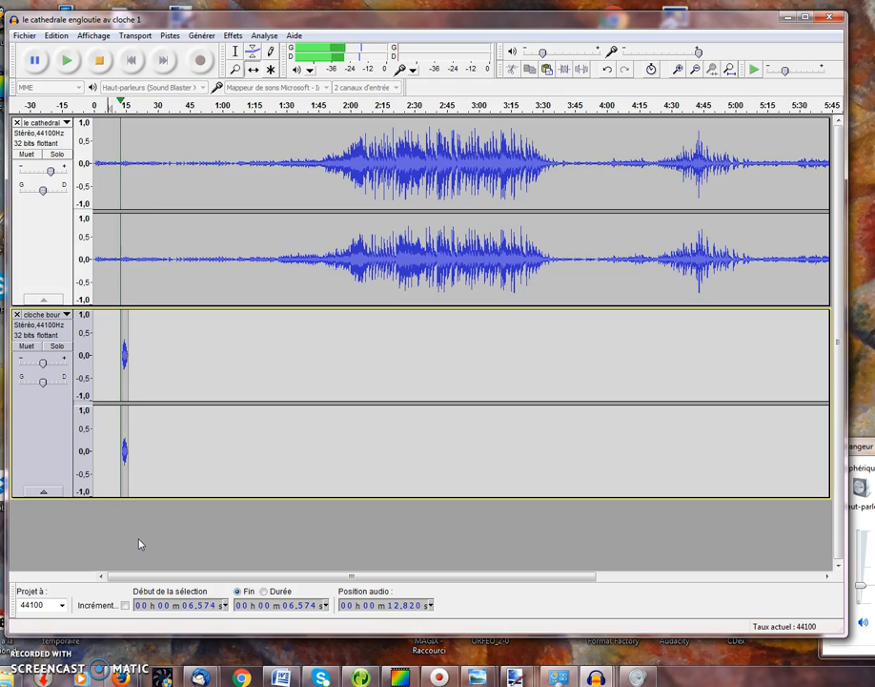
{"action": "left_click", "coordinate": [100, 60]}
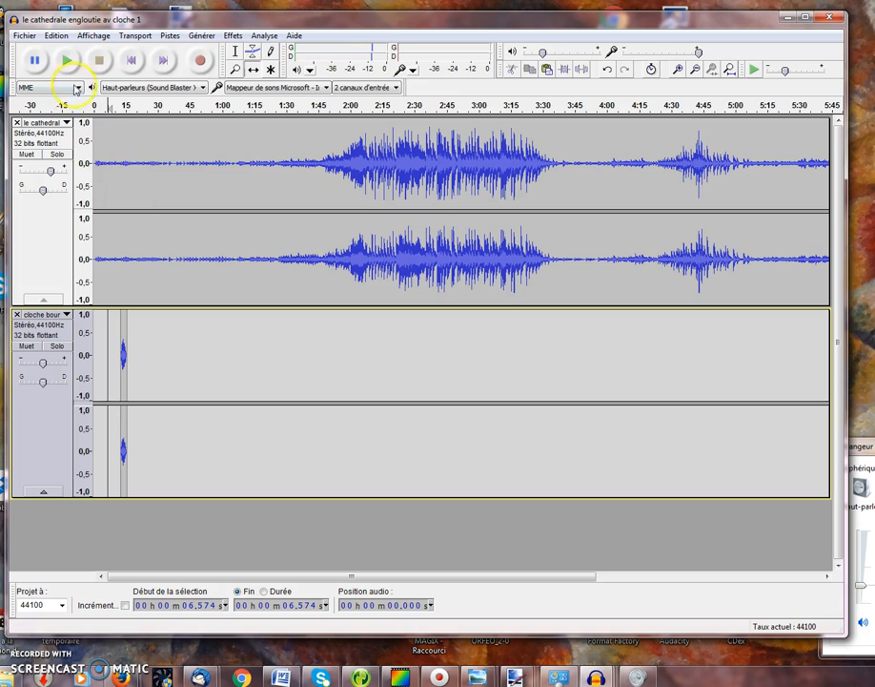
{"action": "left_click", "coordinate": [66, 61]}
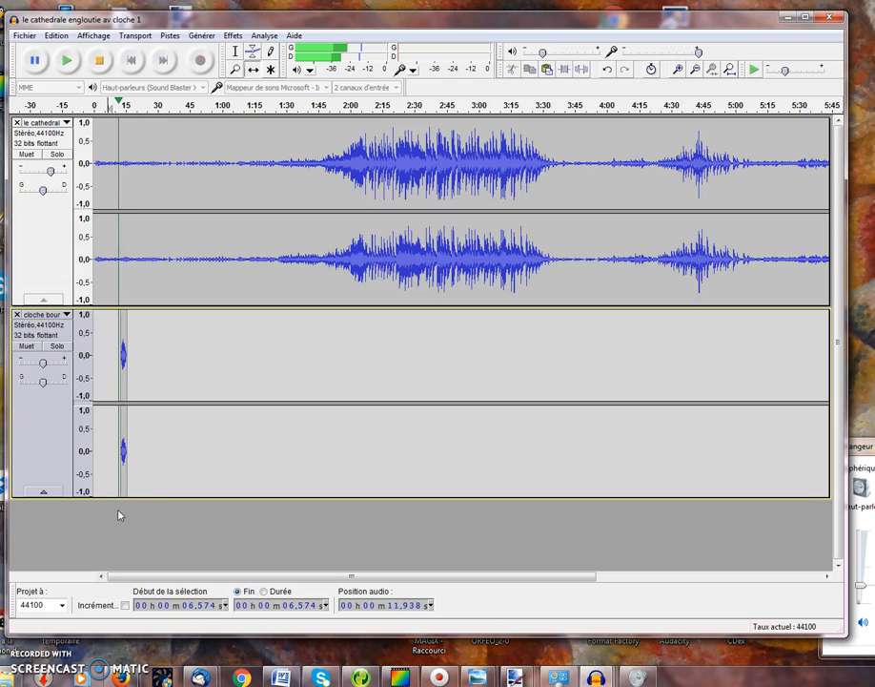
{"action": "left_click", "coordinate": [110, 410]}
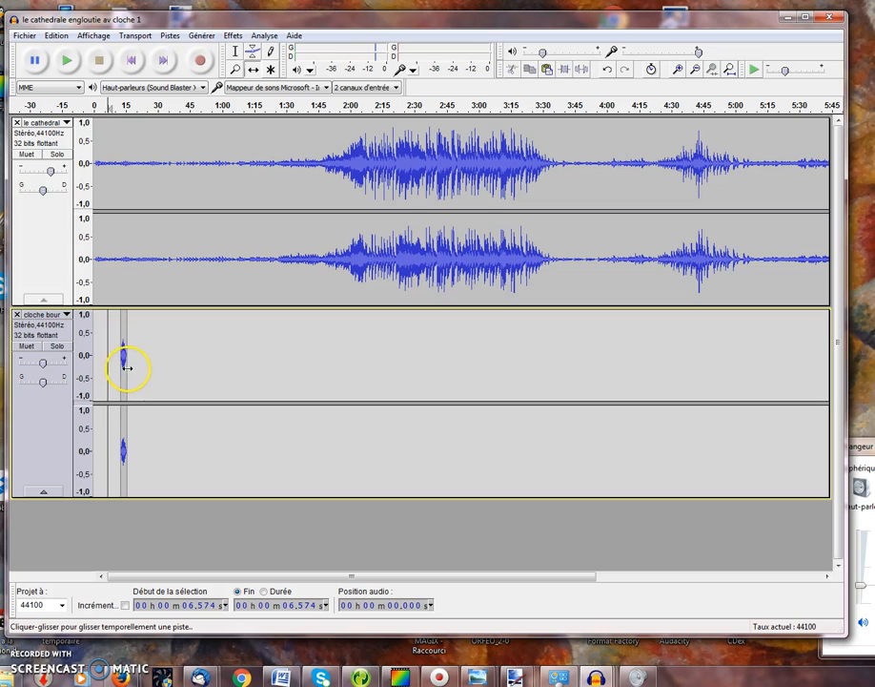
Shift the bell clip slightly earlier to start at about 12.551 s and play both tracks to check its entry
{"action": "left_click_drag", "start_coordinate": [126, 366], "coordinate": [125, 366]}
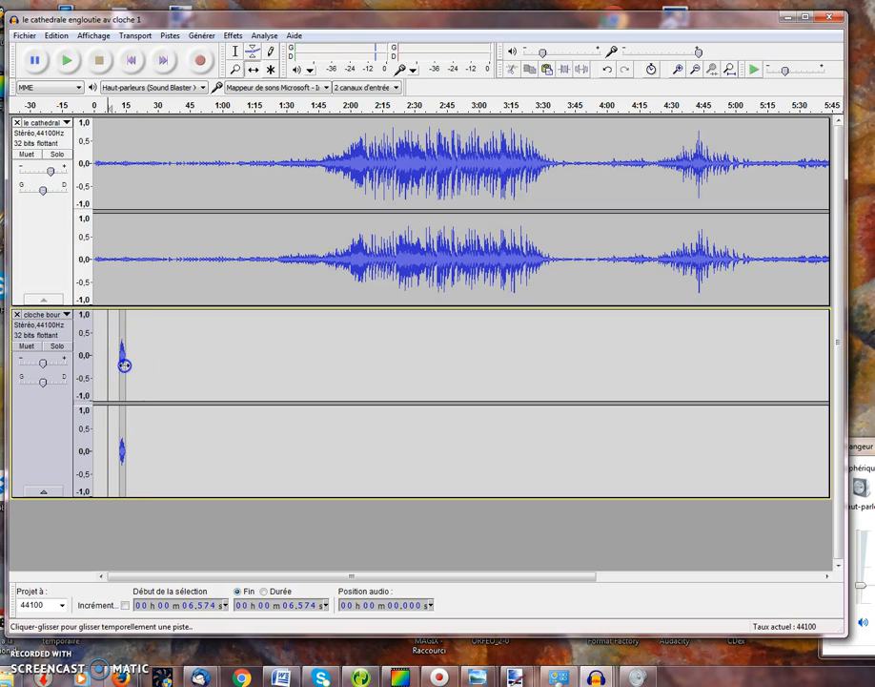
{"action": "left_click", "coordinate": [70, 64]}
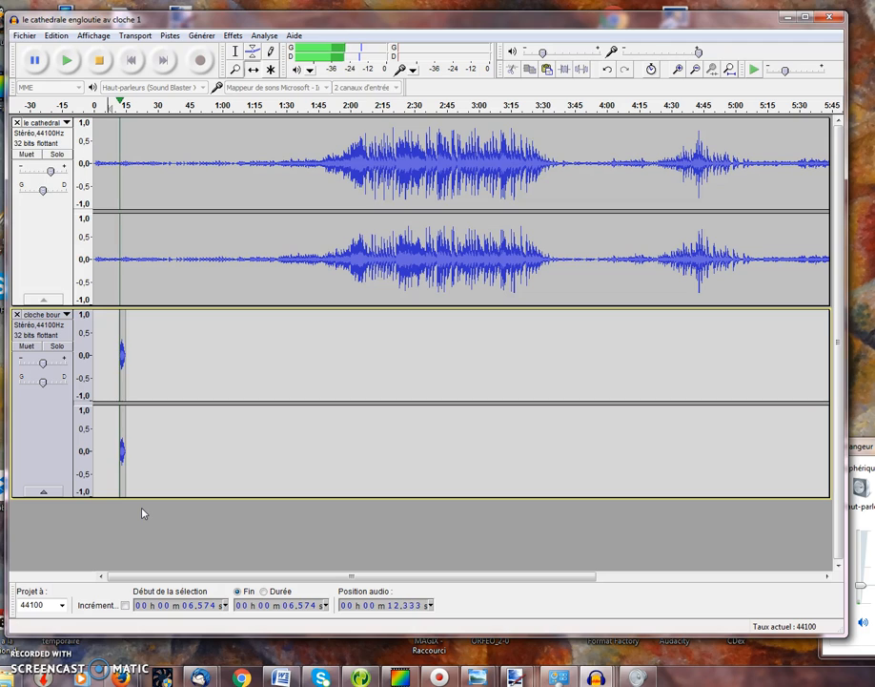
{"action": "left_click", "coordinate": [99, 62]}
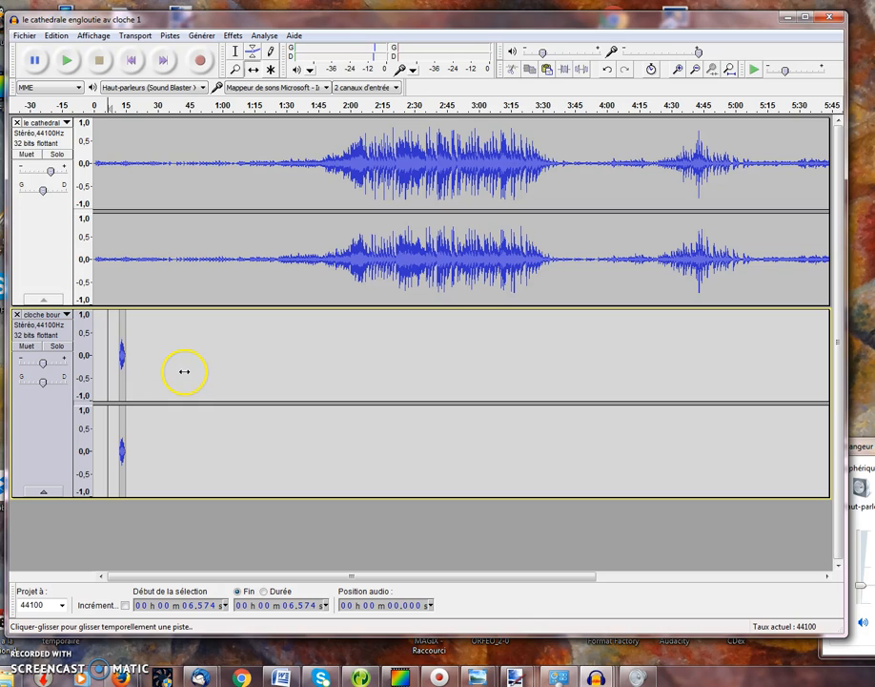
Select the bell clip from 12.551 s to 15.158 s and apply Amplification of about -1.9 dB to soften it
{"action": "left_click", "coordinate": [235, 51]}
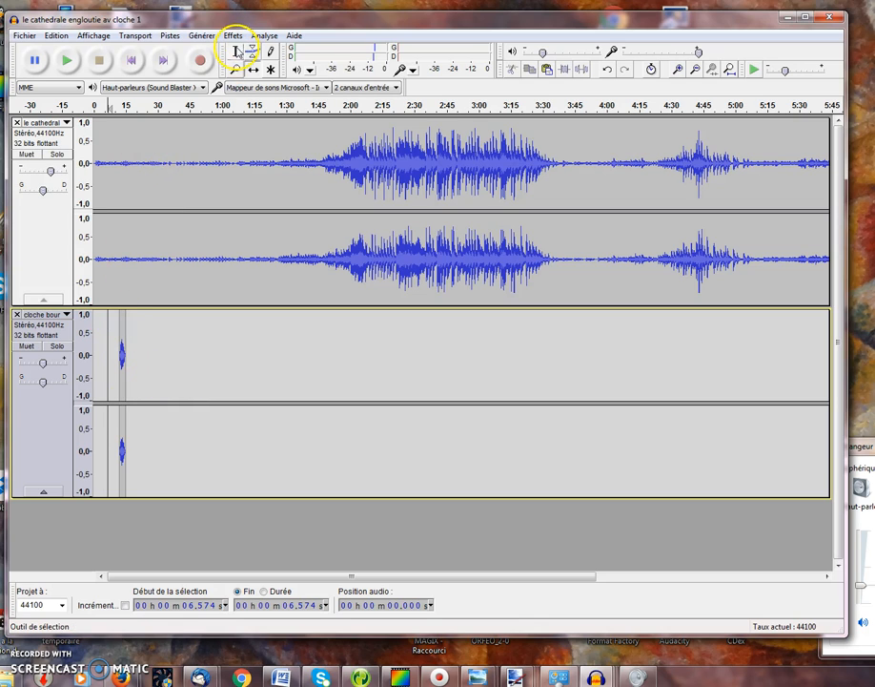
{"action": "left_click_drag", "start_coordinate": [120, 360], "coordinate": [124, 361]}
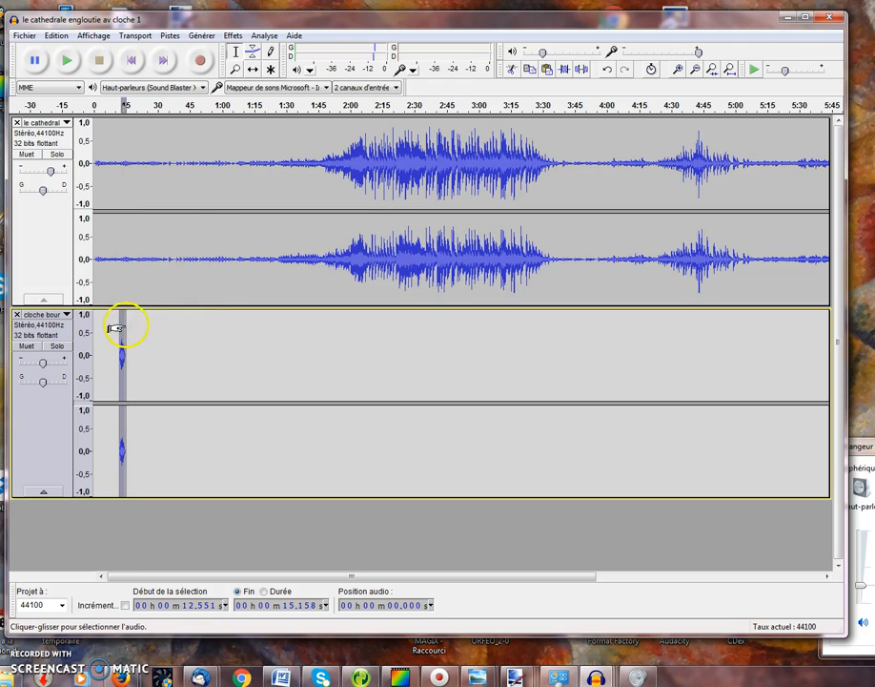
{"action": "left_click", "coordinate": [234, 36]}
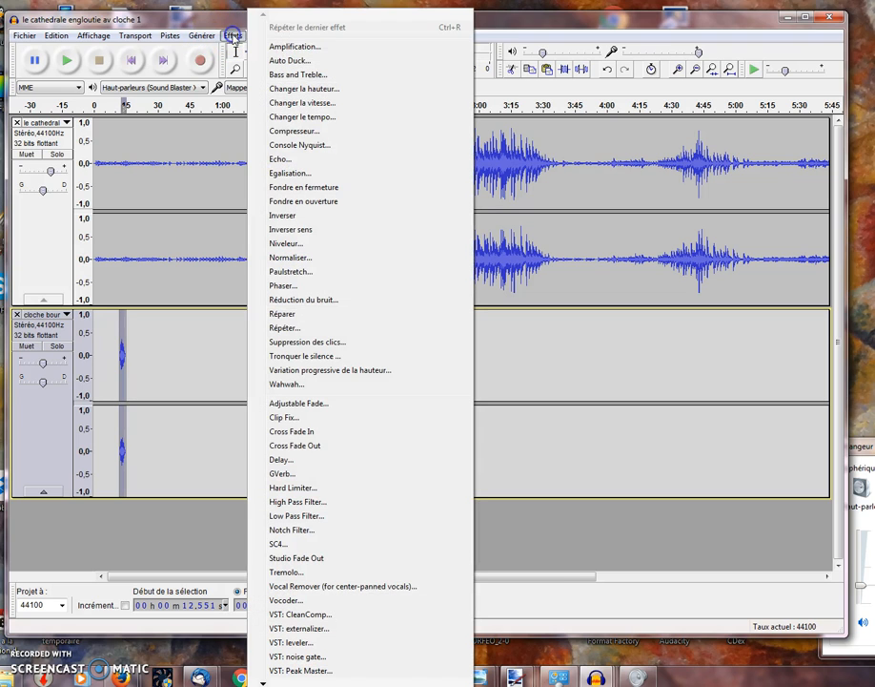
{"action": "left_click", "coordinate": [296, 46]}
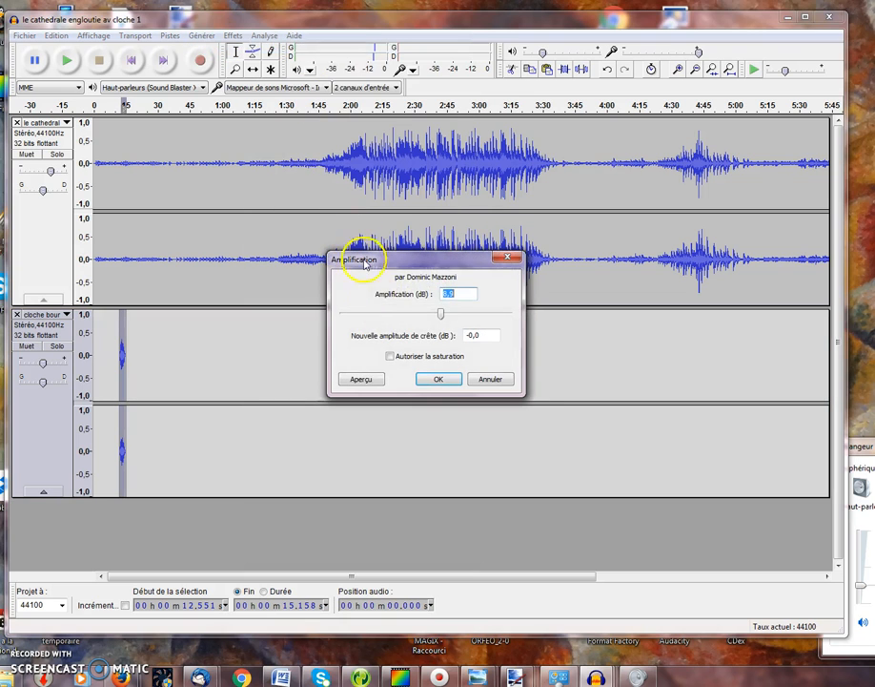
{"action": "left_click_drag", "start_coordinate": [440, 316], "coordinate": [435, 313]}
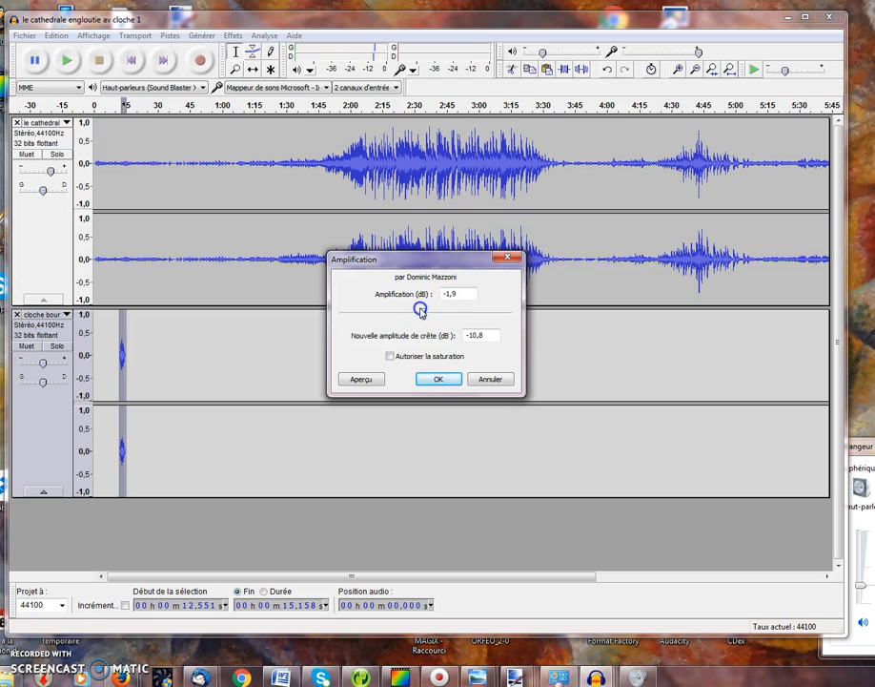
{"action": "left_click", "coordinate": [436, 379]}
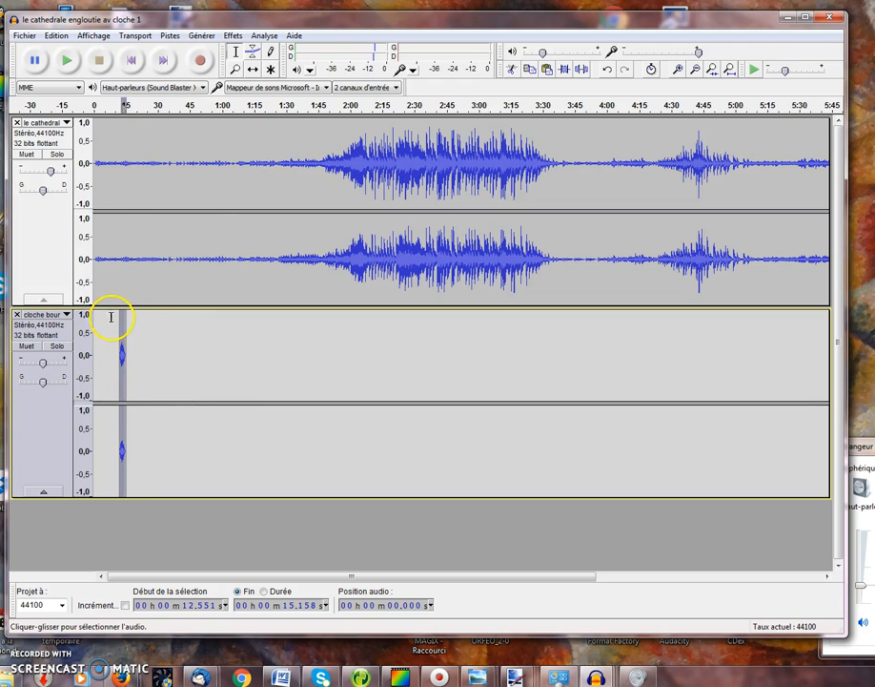
Place the cursor at 10.160 s and play both tracks to check the softened bell, stopping once it has sounded
{"action": "left_click", "coordinate": [115, 277]}
{"action": "left_click", "coordinate": [66, 60]}
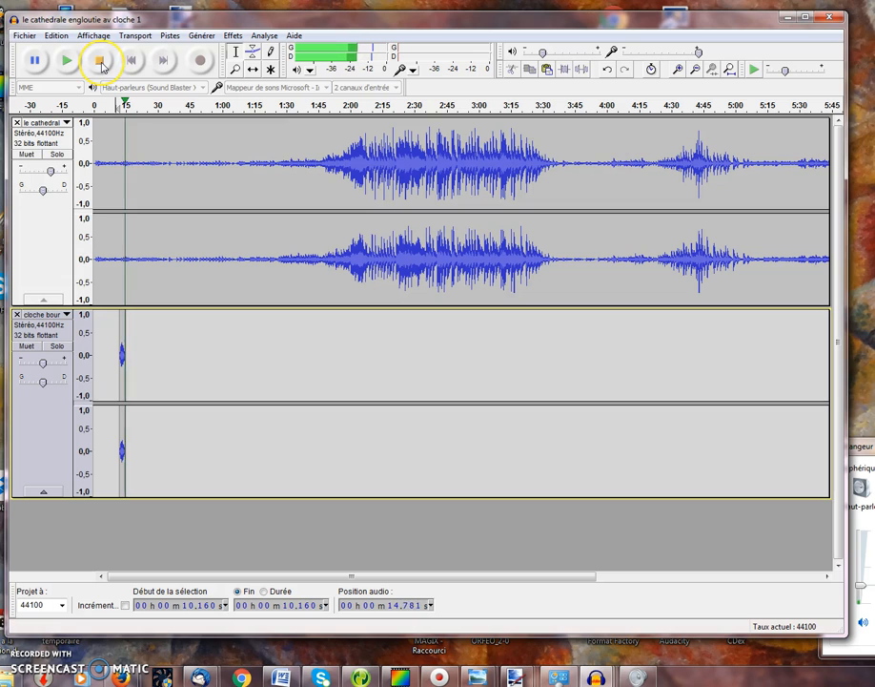
{"action": "left_click", "coordinate": [100, 61]}
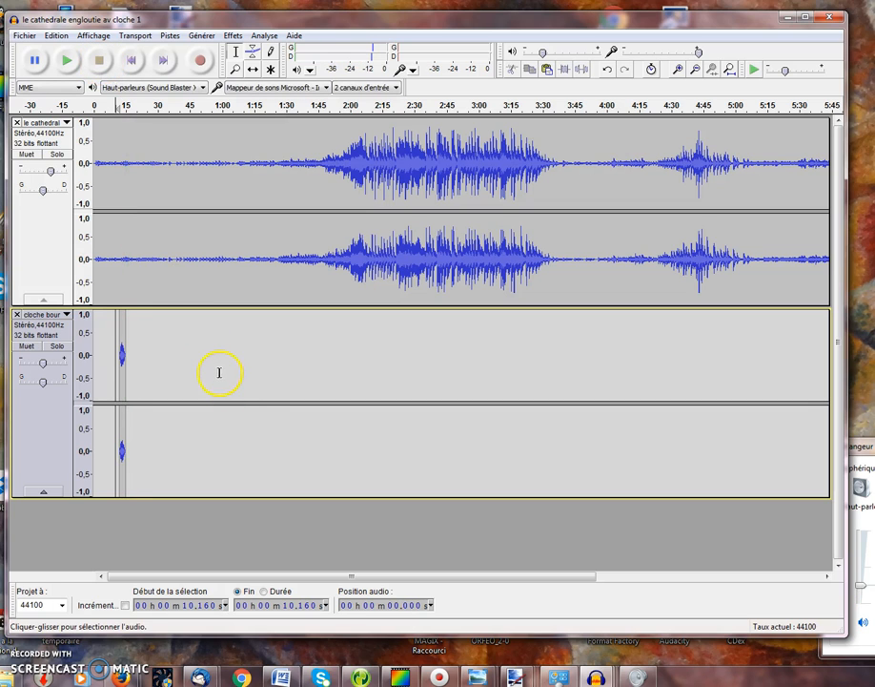
Save the project under the new name "le cathedrale engloutie av cloche 2" in the "creation cathedrale engloutie" folder
{"action": "left_click", "coordinate": [27, 36]}
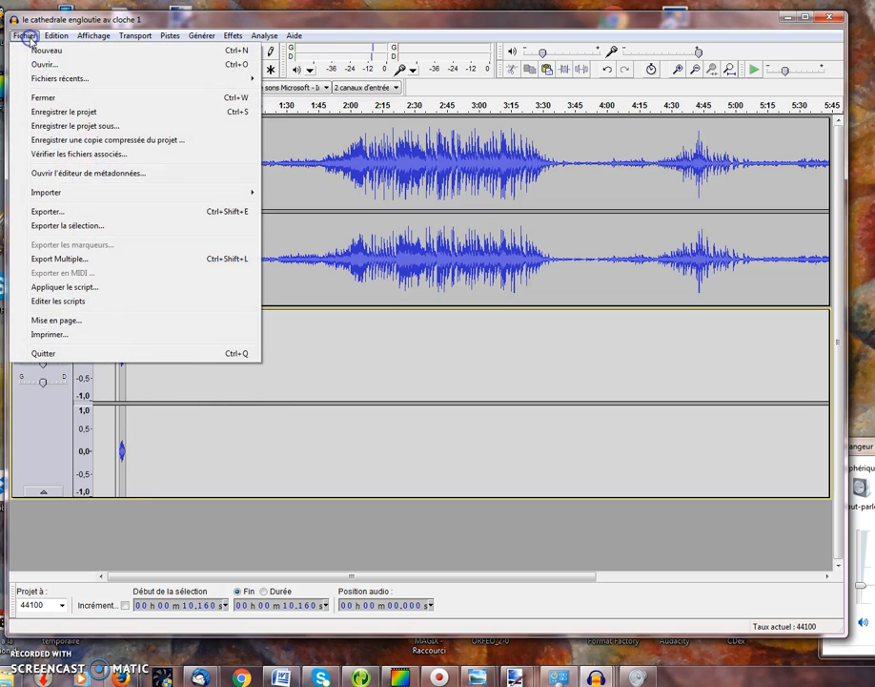
{"action": "left_click", "coordinate": [69, 126]}
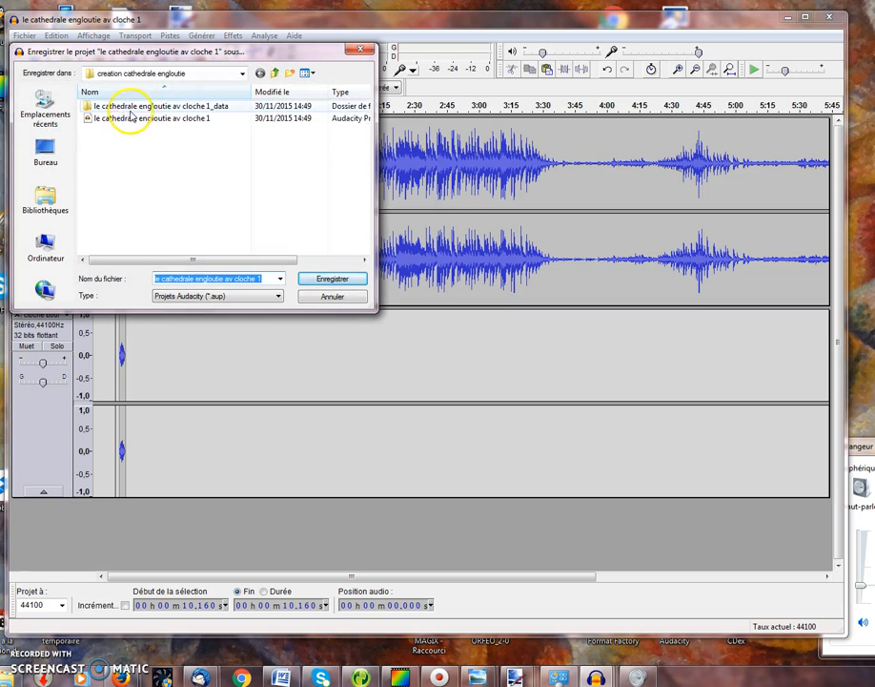
{"action": "left_click", "coordinate": [267, 278]}
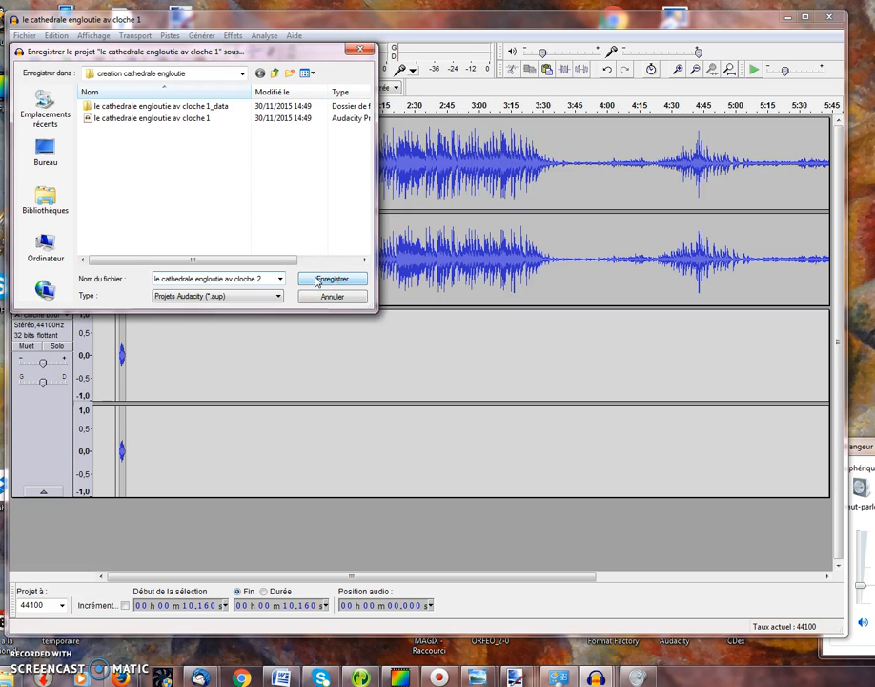
{"action": "left_click", "coordinate": [329, 278]}
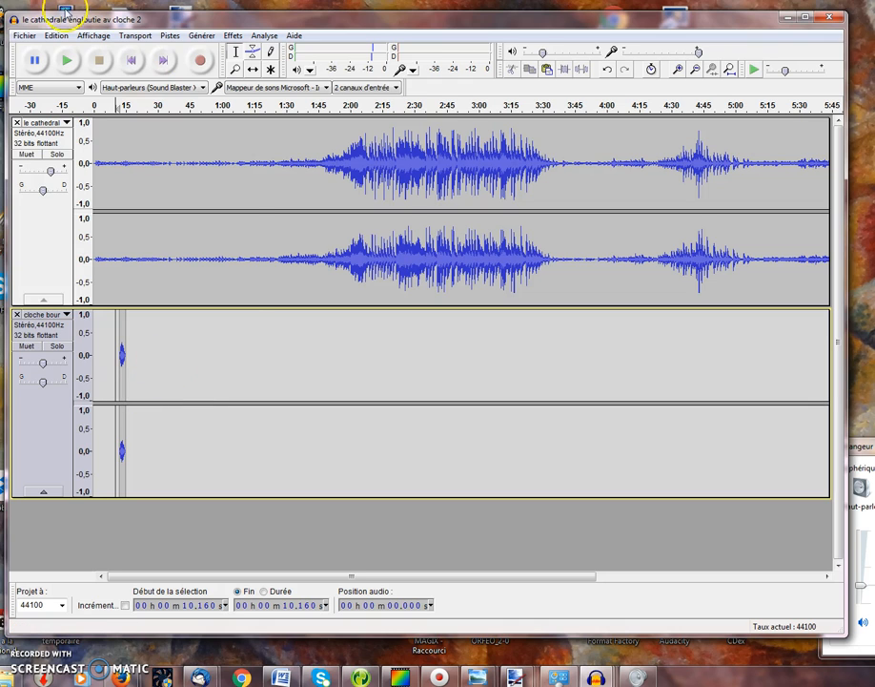
Examine the audio export options, keeping MP3 as the file type and browsing the desktop locations, and cancel the export
{"action": "left_click", "coordinate": [24, 36]}
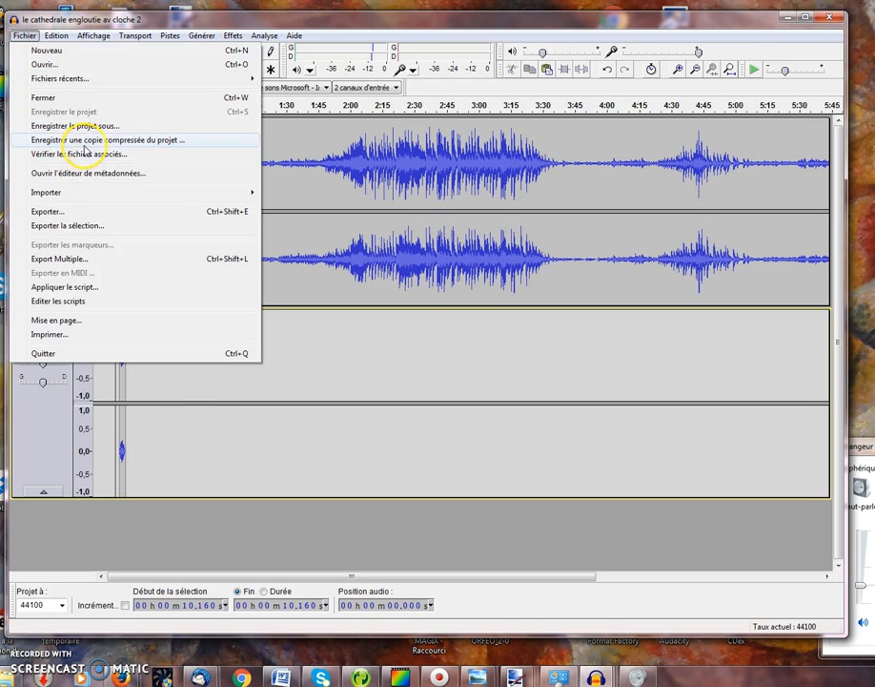
{"action": "left_click", "coordinate": [199, 433]}
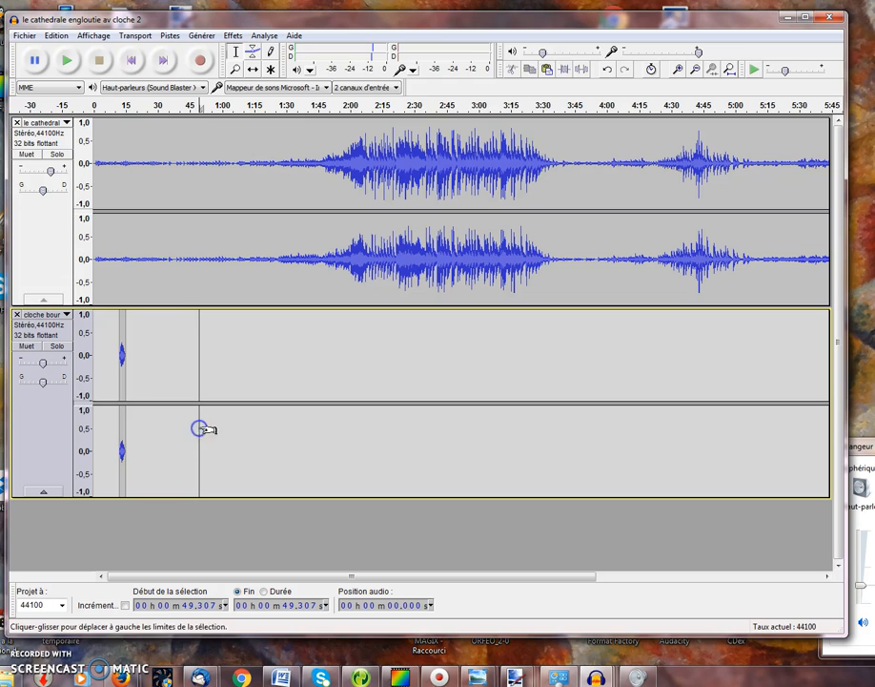
{"action": "left_click", "coordinate": [28, 36]}
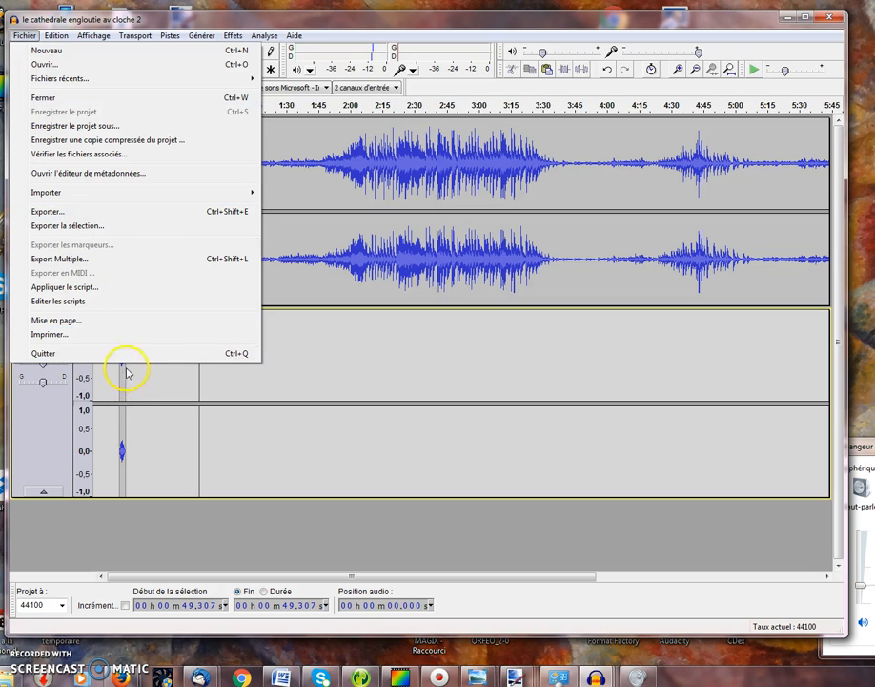
{"action": "left_click", "coordinate": [65, 213]}
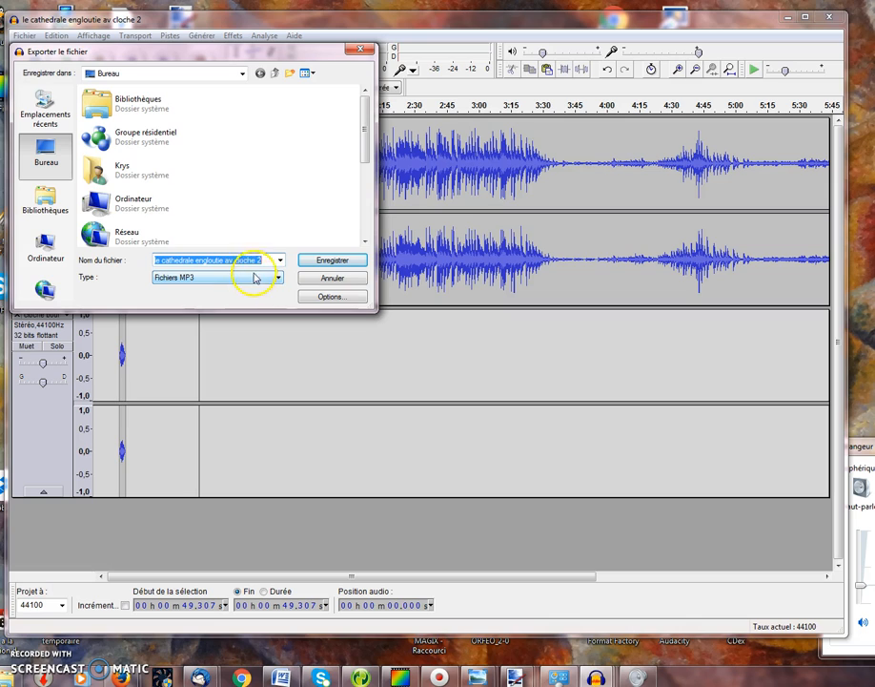
{"action": "left_click", "coordinate": [271, 277]}
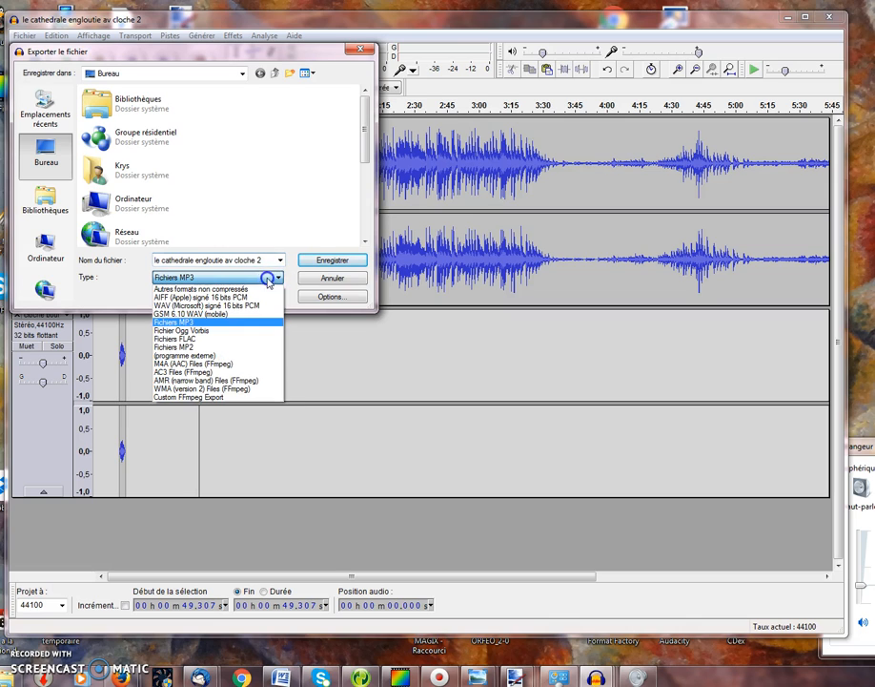
{"action": "left_click", "coordinate": [250, 325]}
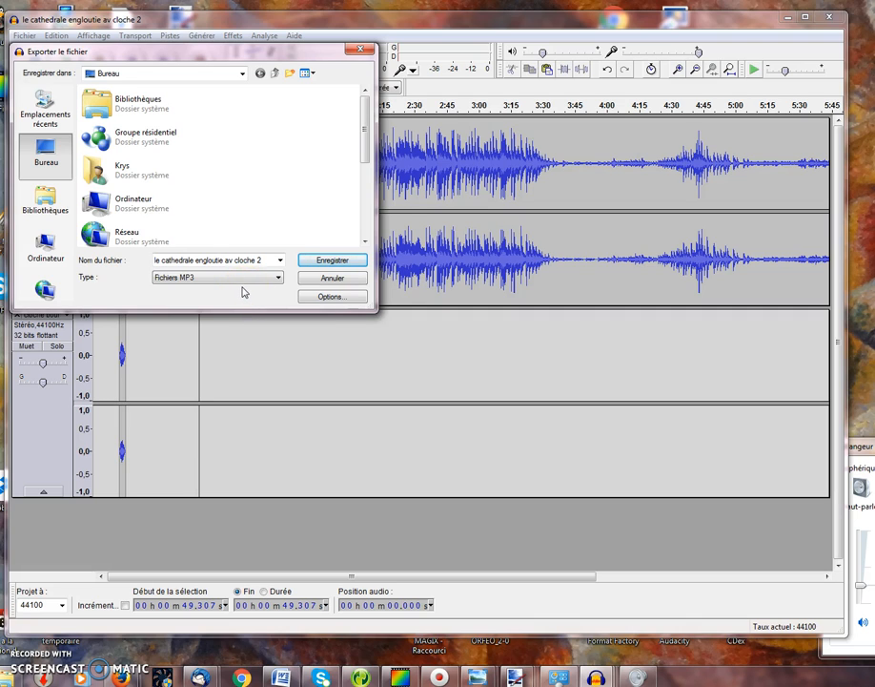
{"action": "left_click_drag", "start_coordinate": [361, 151], "coordinate": [376, 178]}
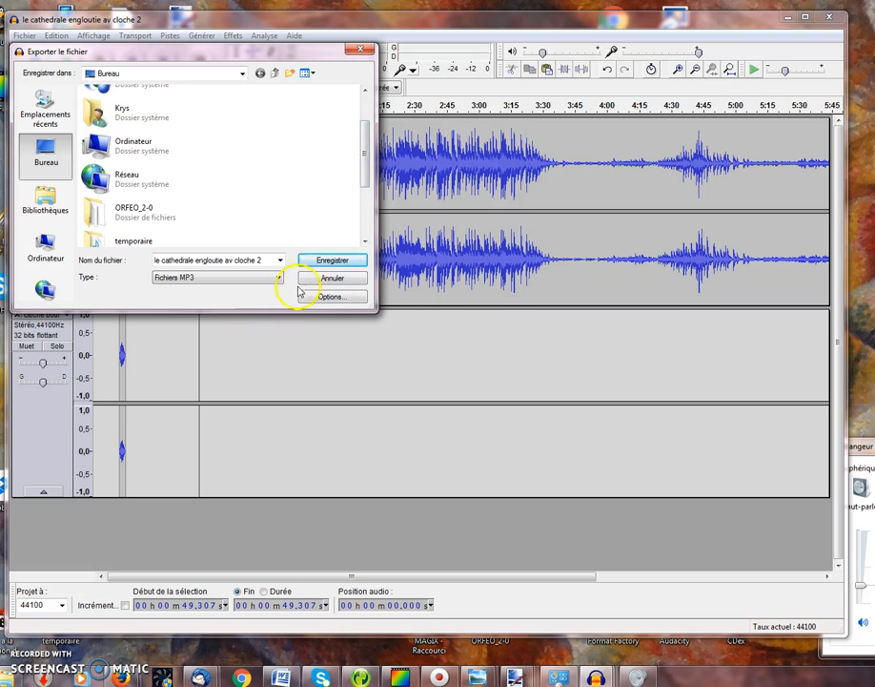
{"action": "left_click", "coordinate": [332, 278]}
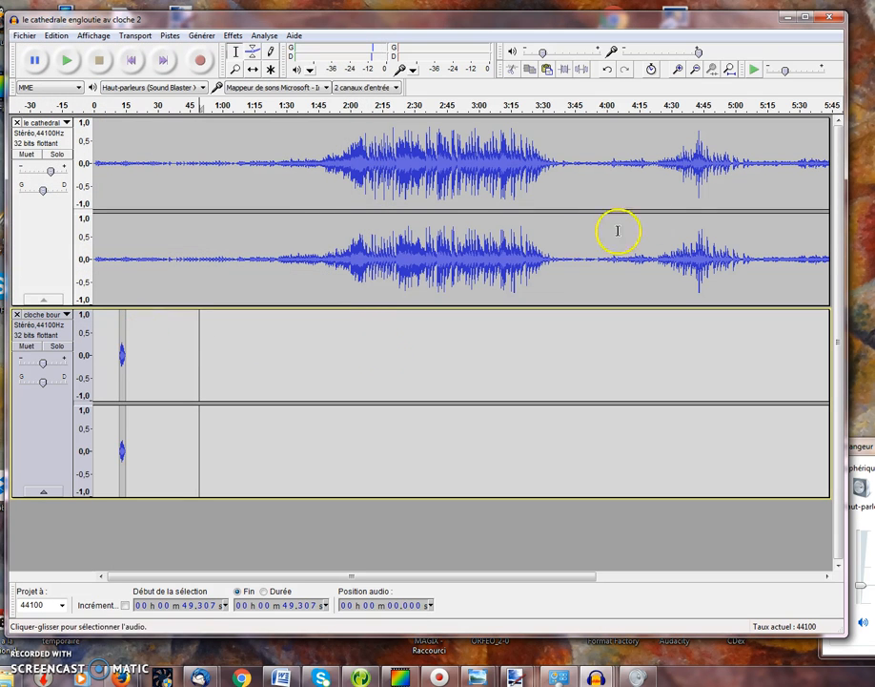